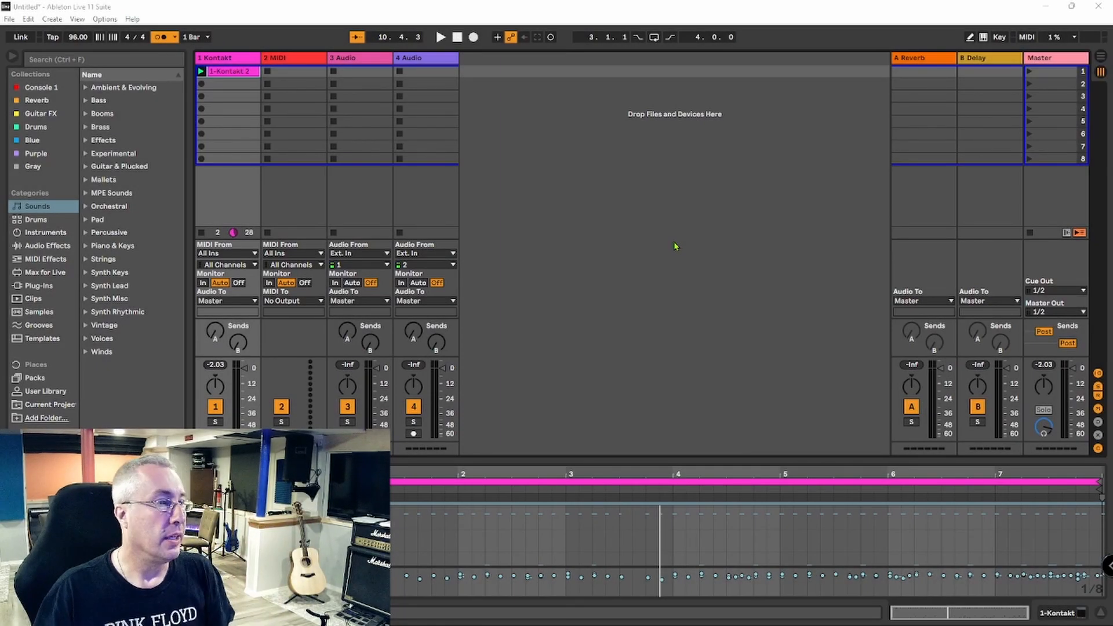
- Play the 1-Kontakt 2 clip, and duplicate it into the two slots below it on the Kontakt track
key("space")
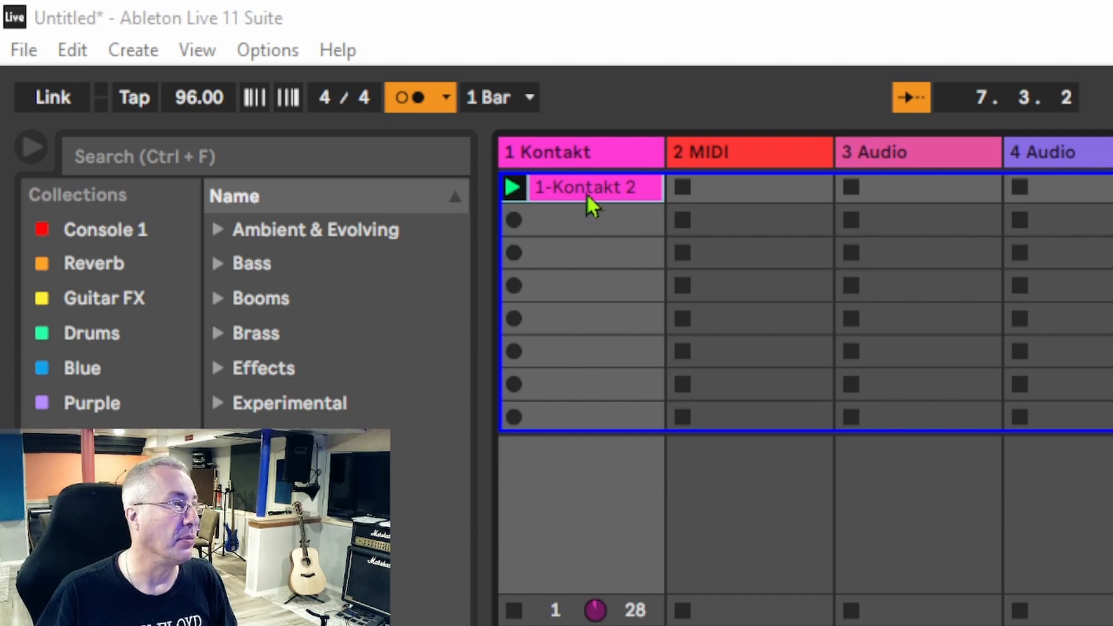
left_click(586, 193)
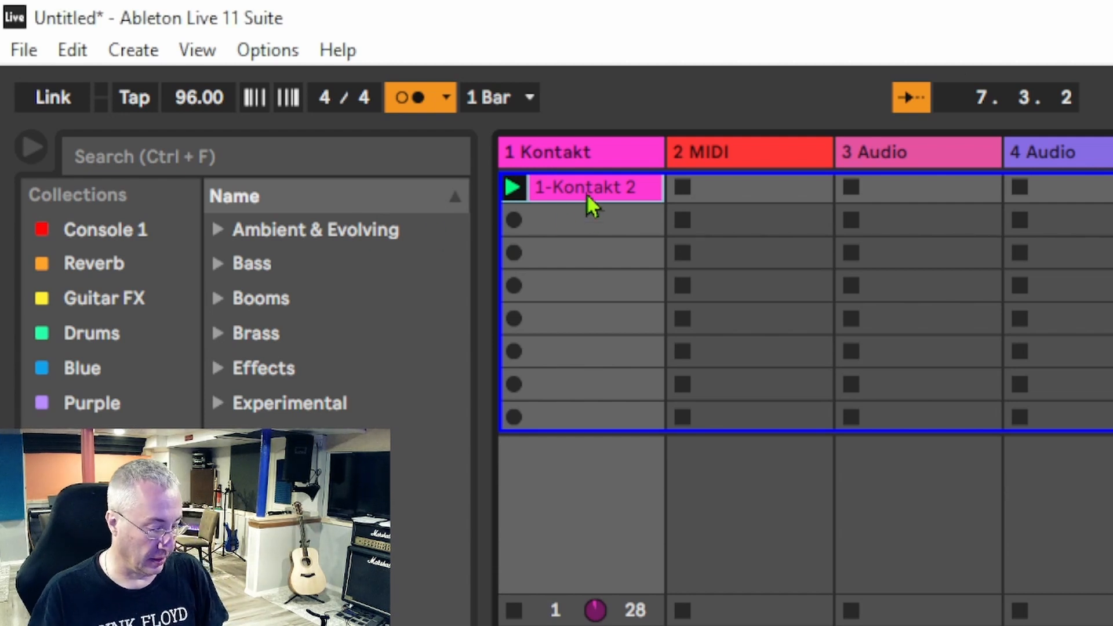
key("ctrl+d")
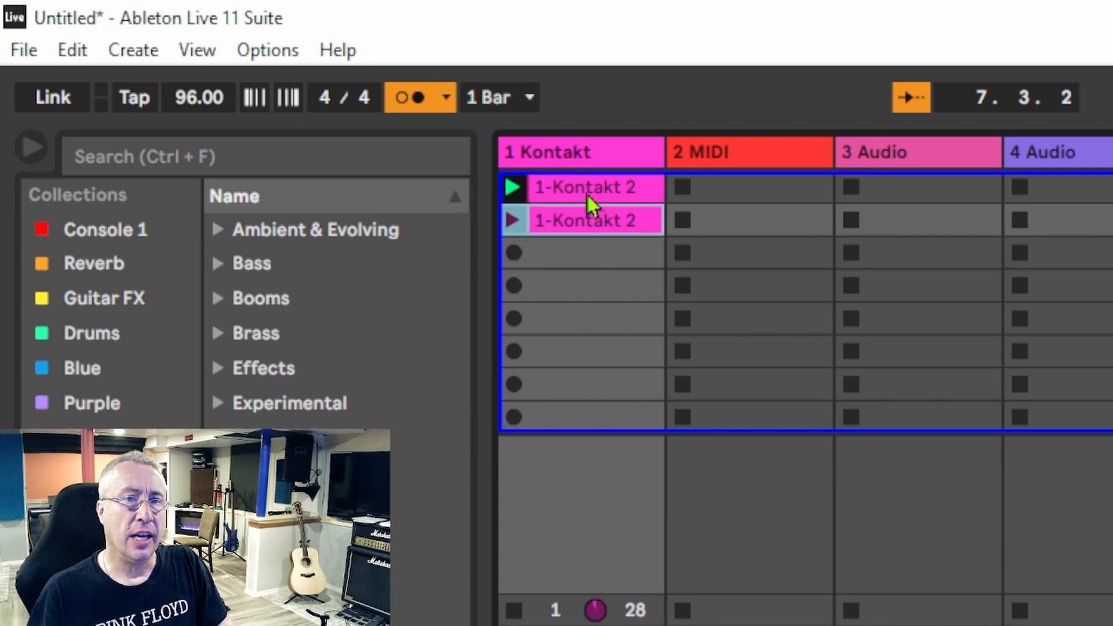
key("ctrl+d")
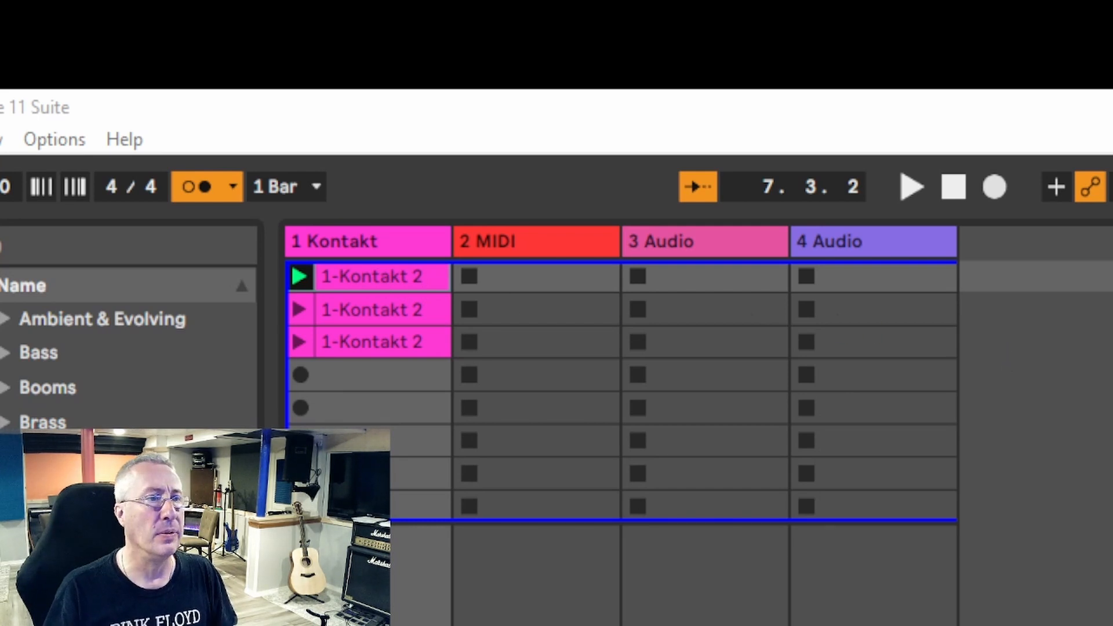
- Audition the first Kontakt clip briefly, and set the second Kontakt clip to loop from bar 2 to bar 3
key("space")
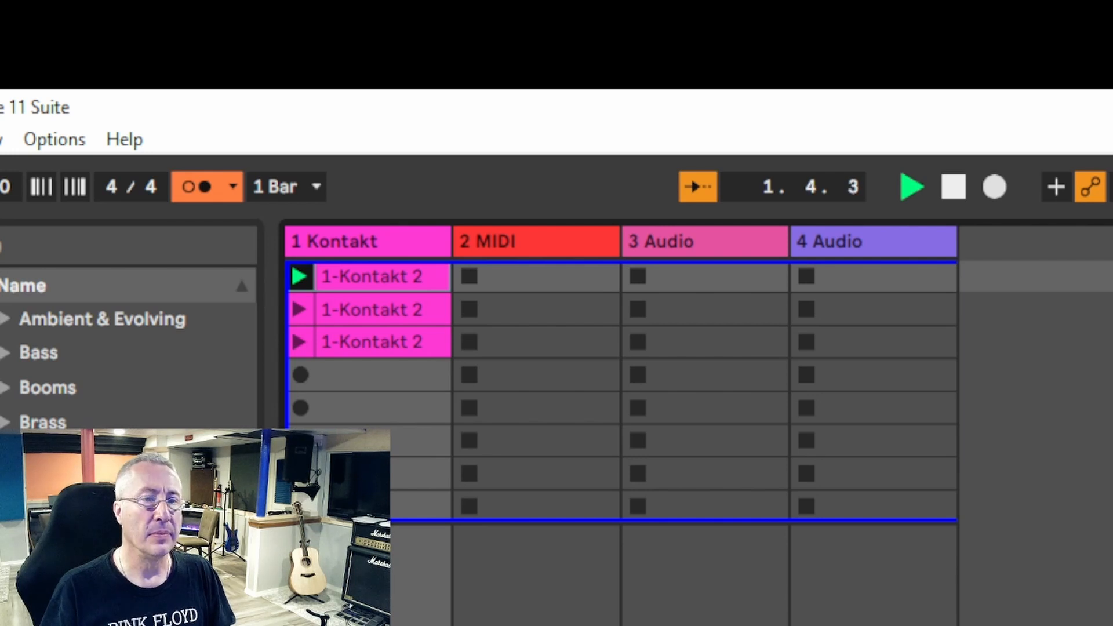
key("space")
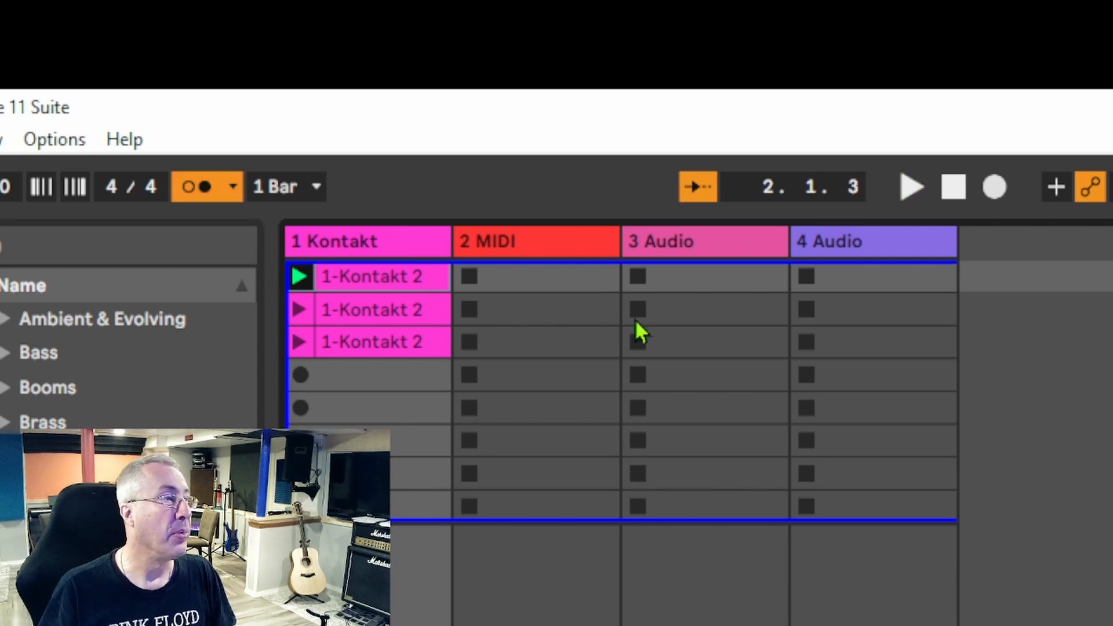
left_click(391, 310)
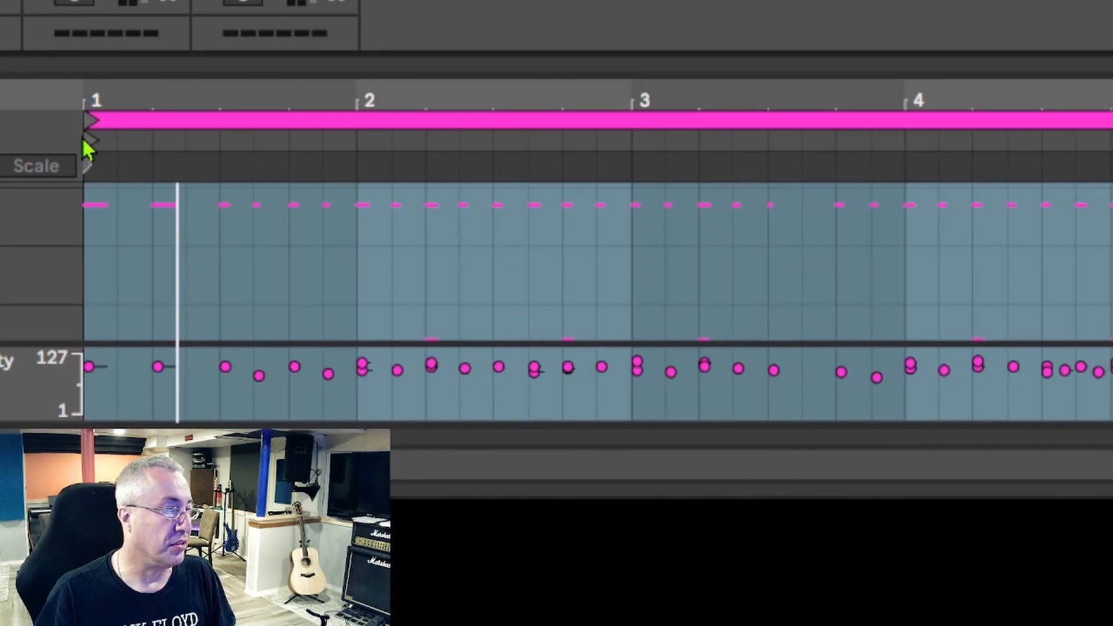
left_click_drag(92, 121, 359, 159)
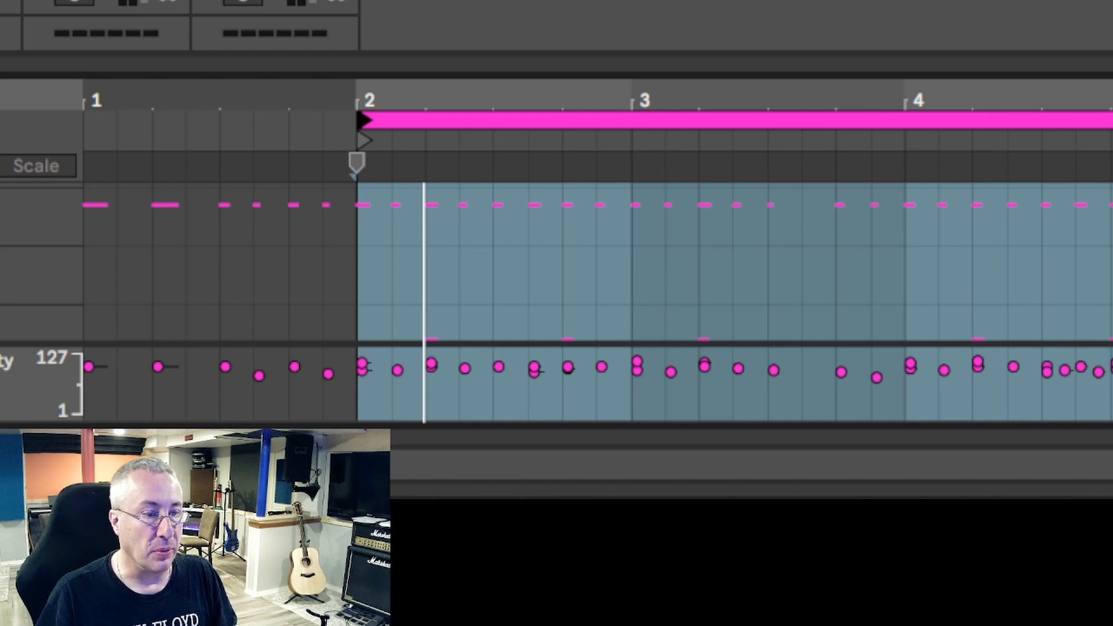
left_click_drag(1110, 161, 632, 162)
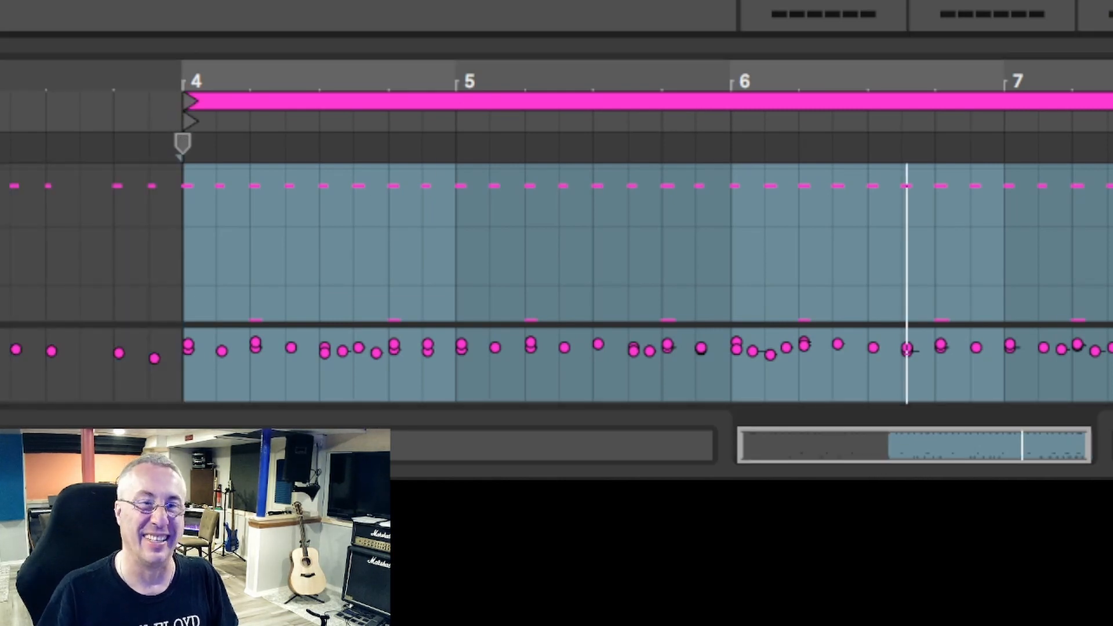
- Audition the third Kontakt clip with its loop starting at bar 4
key("space")
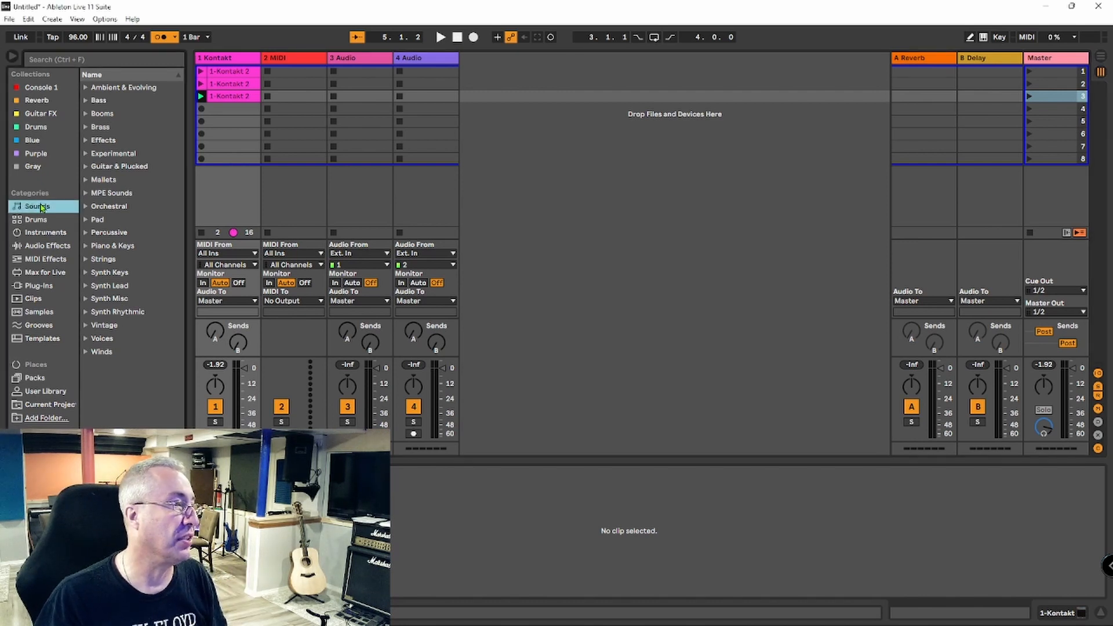
- Audition several Basic presets, Beckoner and Blurry Wurli from the Piano & Keys sounds
left_click(110, 248)
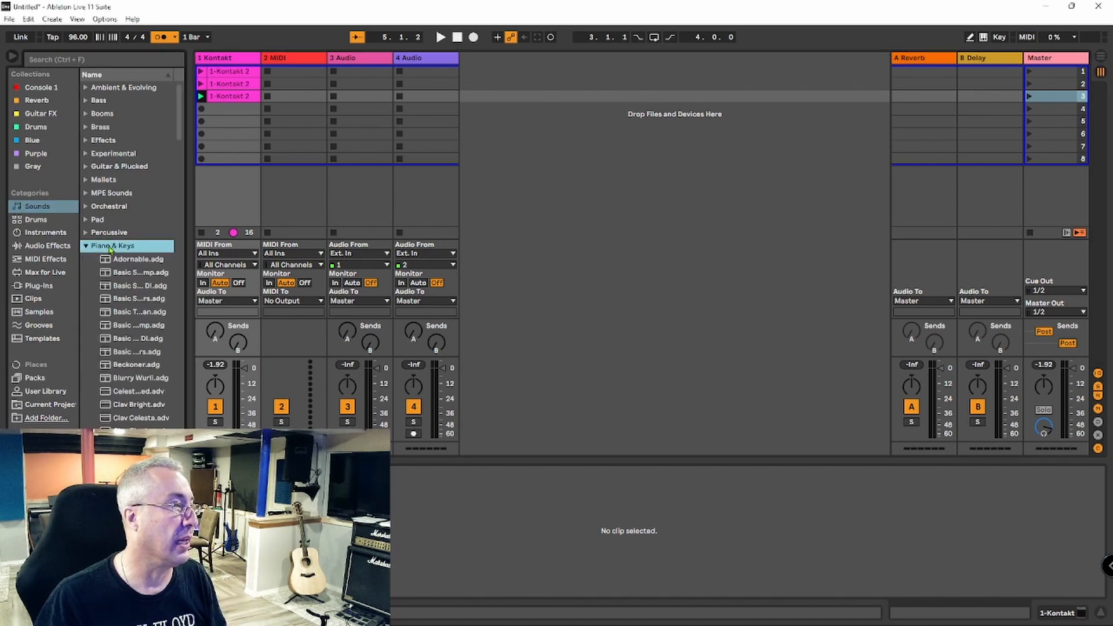
scroll(172, 232, "down", 3)
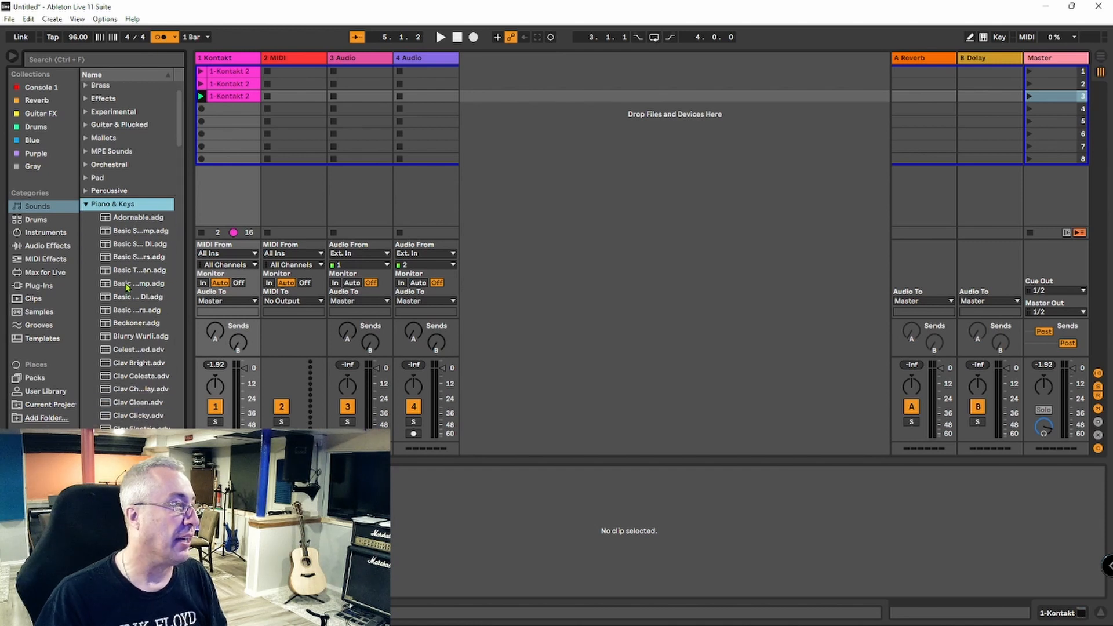
left_click(128, 285)
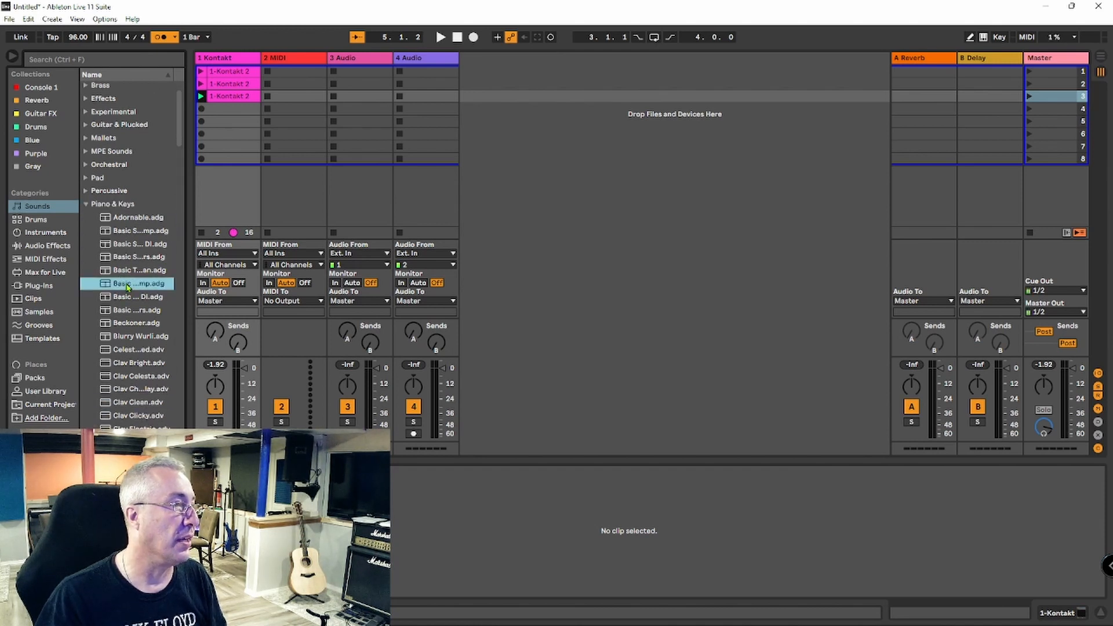
left_click(126, 297)
left_click(124, 310)
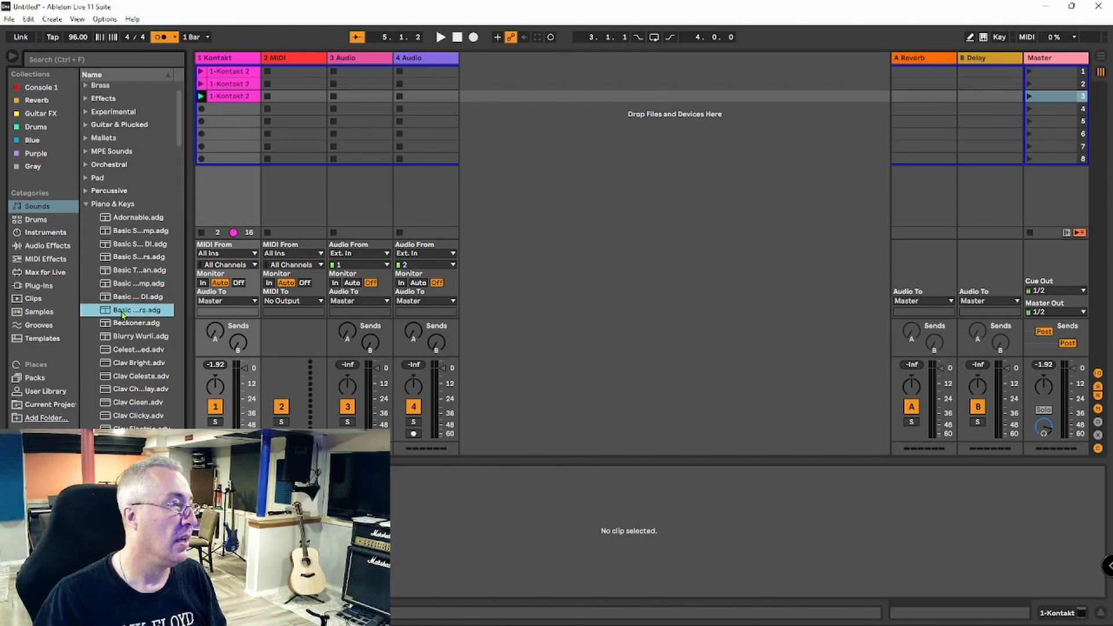
left_click(123, 324)
left_click(120, 337)
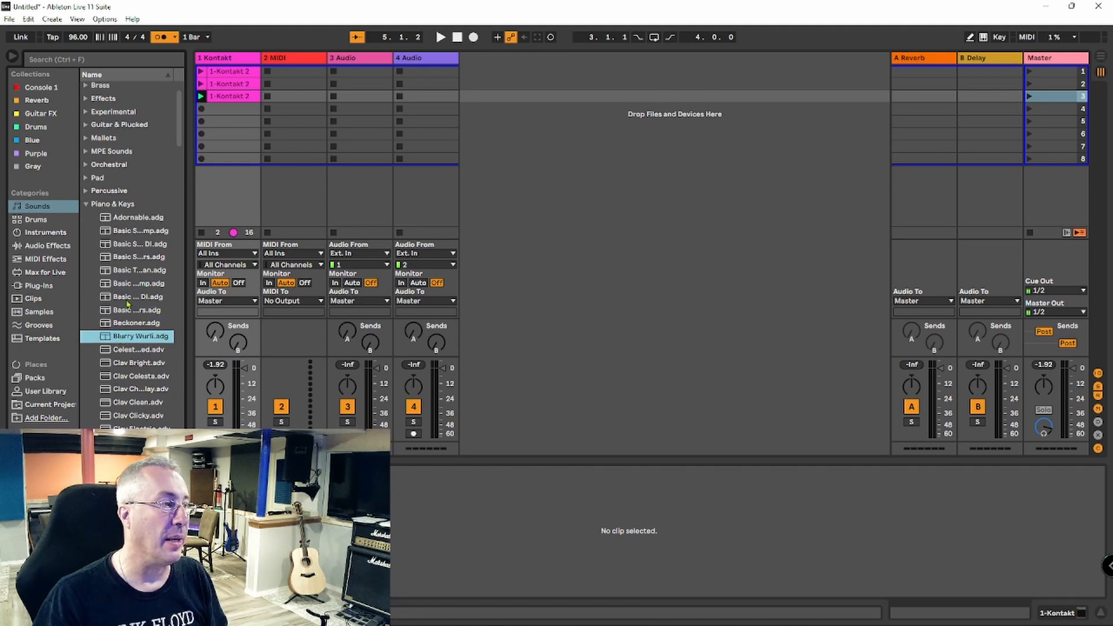
- Compare a few more Basic presets and load the Basic Wurly Amp preset onto the 2 MIDI track
left_click(130, 271)
left_click(125, 284)
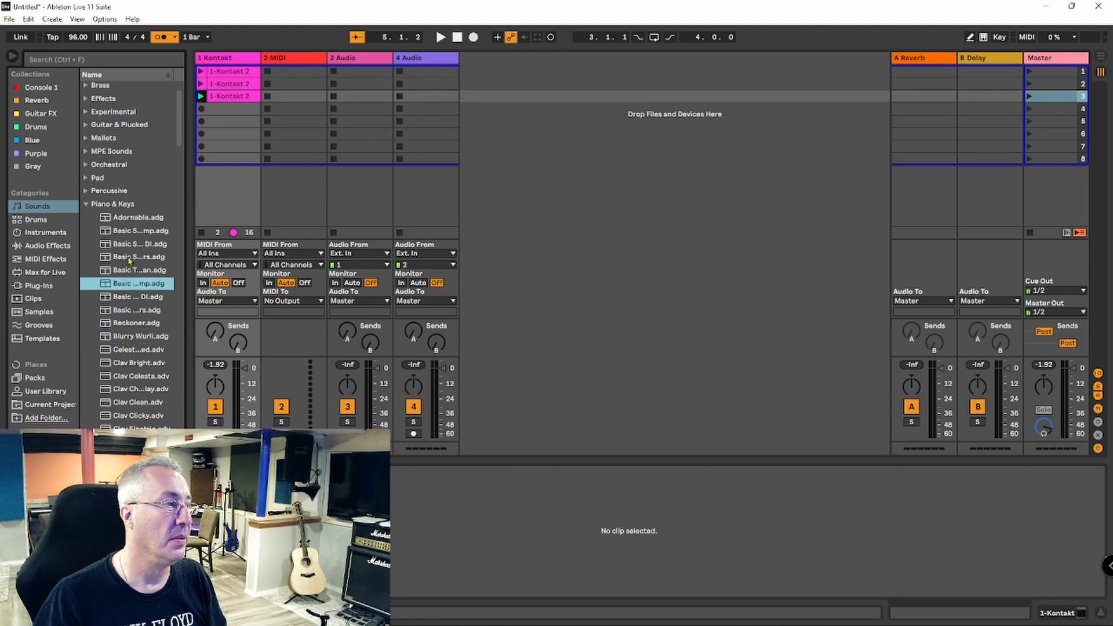
left_click(128, 257)
left_click(123, 285)
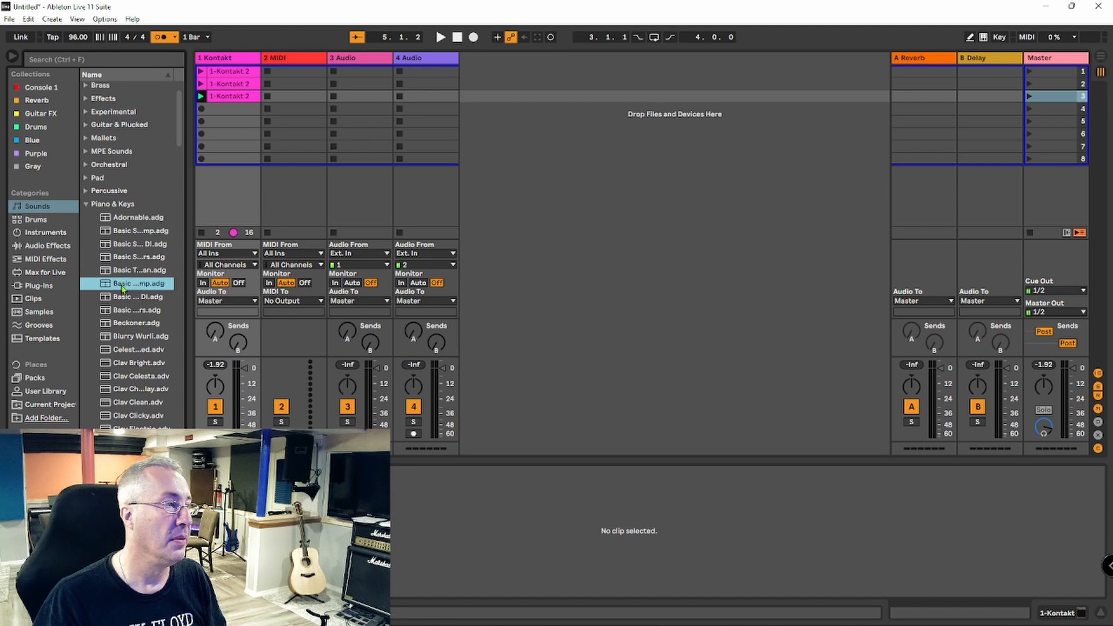
left_click(290, 58)
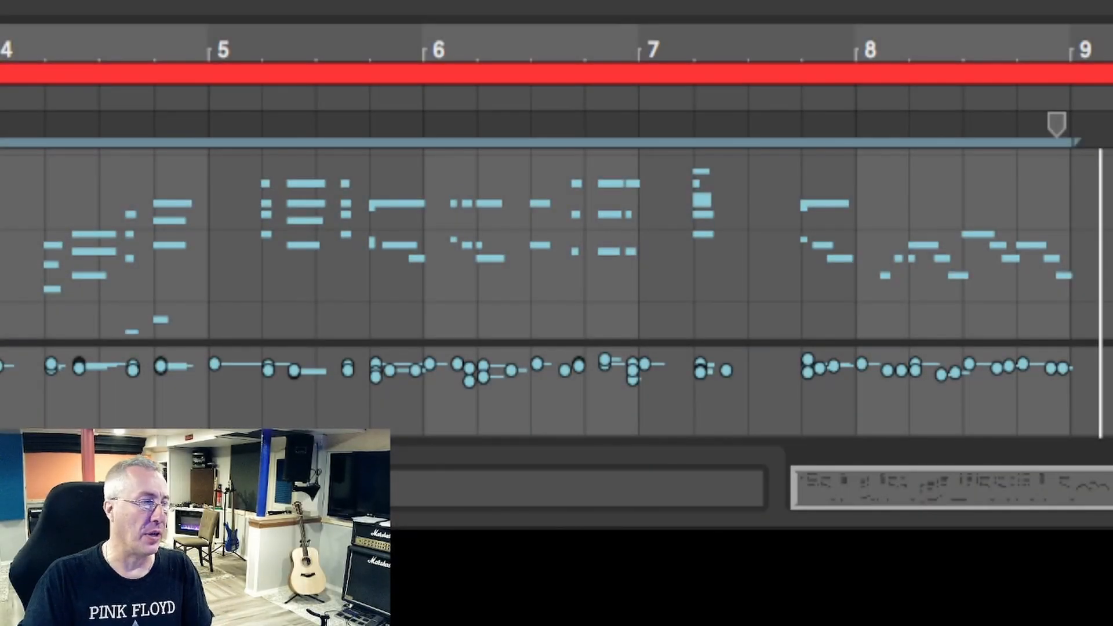
- Set the Basic Wurly clip's loop start to bar 5 and audition the clip
left_click_drag(0, 128, 225, 131)
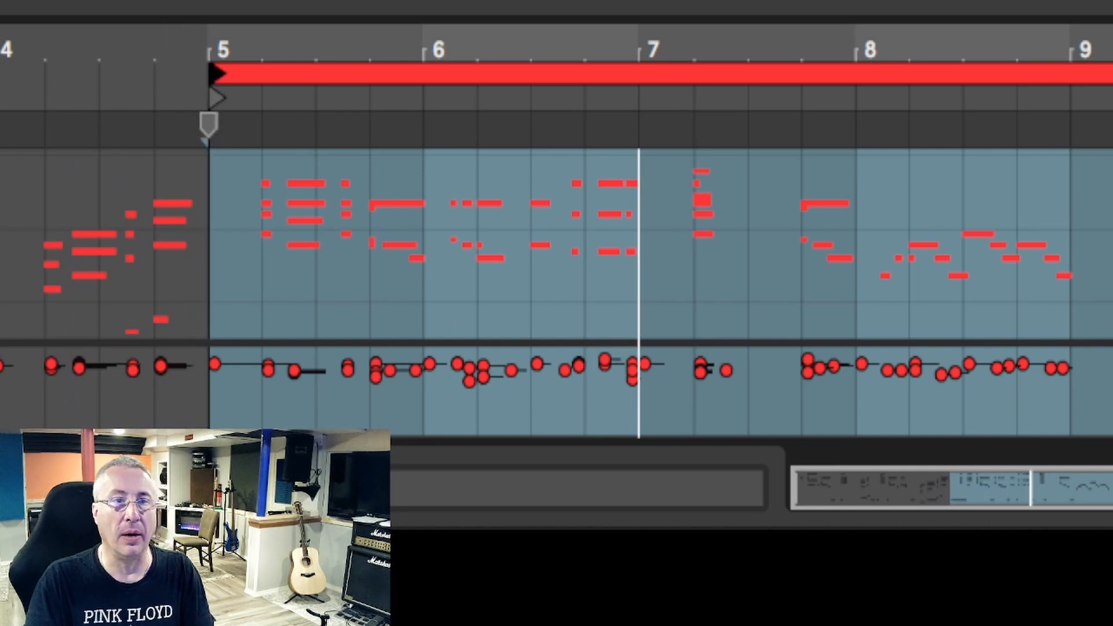
key("space")
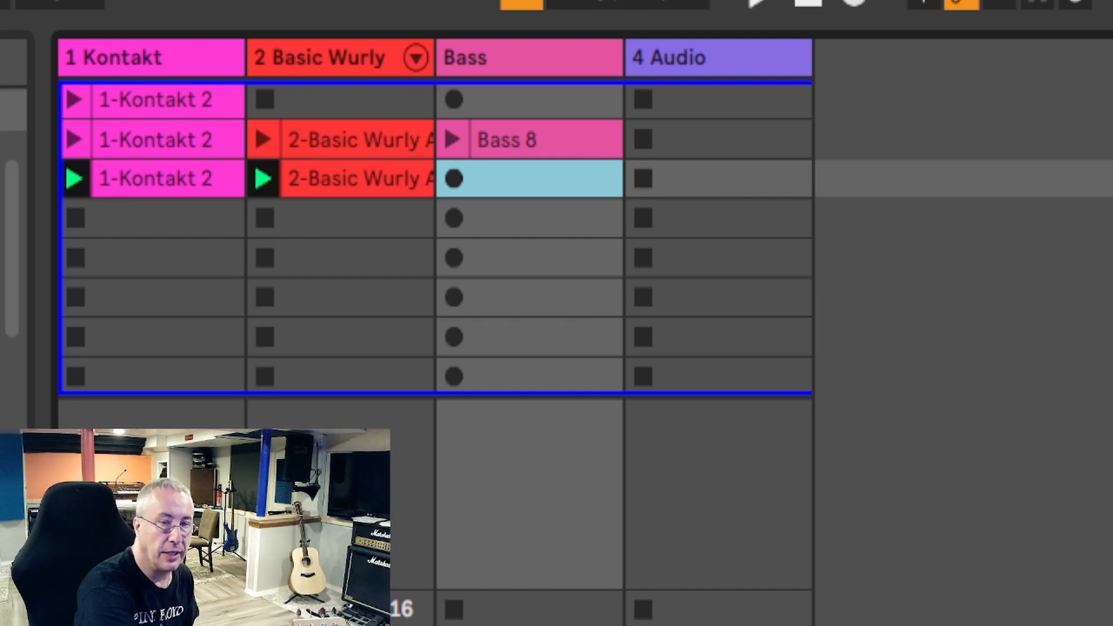
- Launch recording in the empty third slot of the Bass track
key("Return")
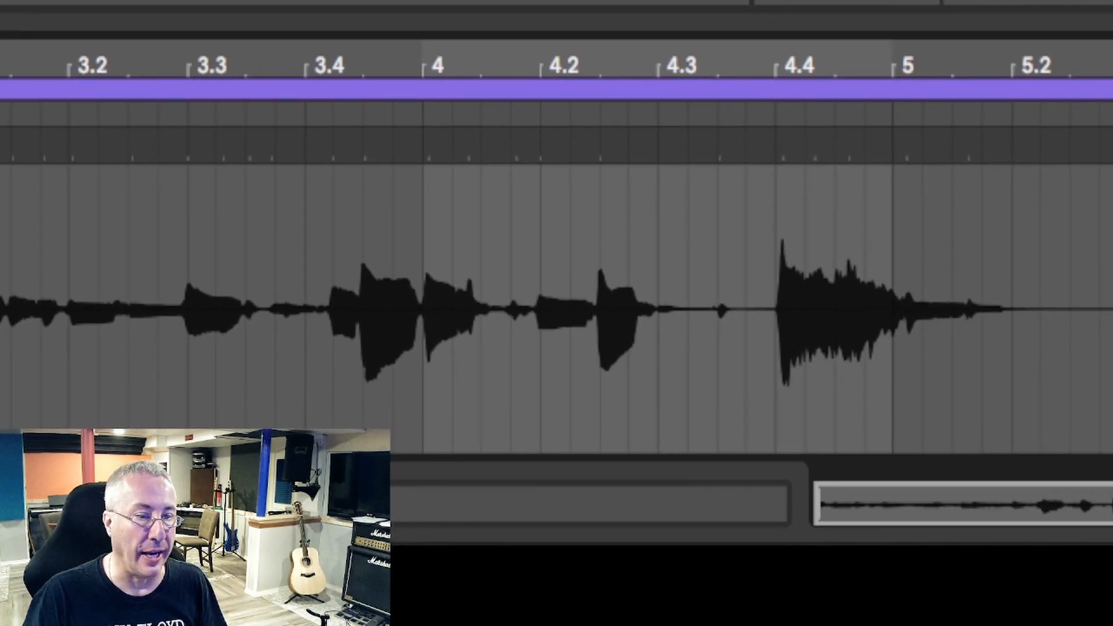
- Move the end of the audio clip on track 4 to bar 5
mouse_move(1110, 115)
left_mouse_down()
mouse_move(925, 130)
mouse_move(908, 152)
left_mouse_up()
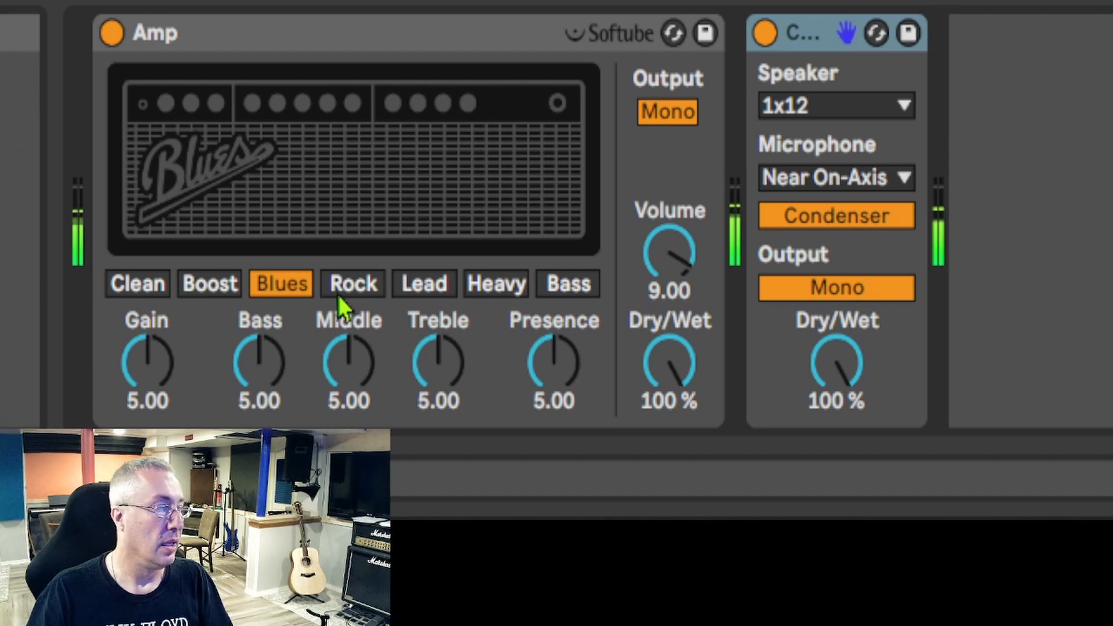
- Switch the Amp to the Rock model and set the Cabinet's speaker to 4x12
left_click(354, 287)
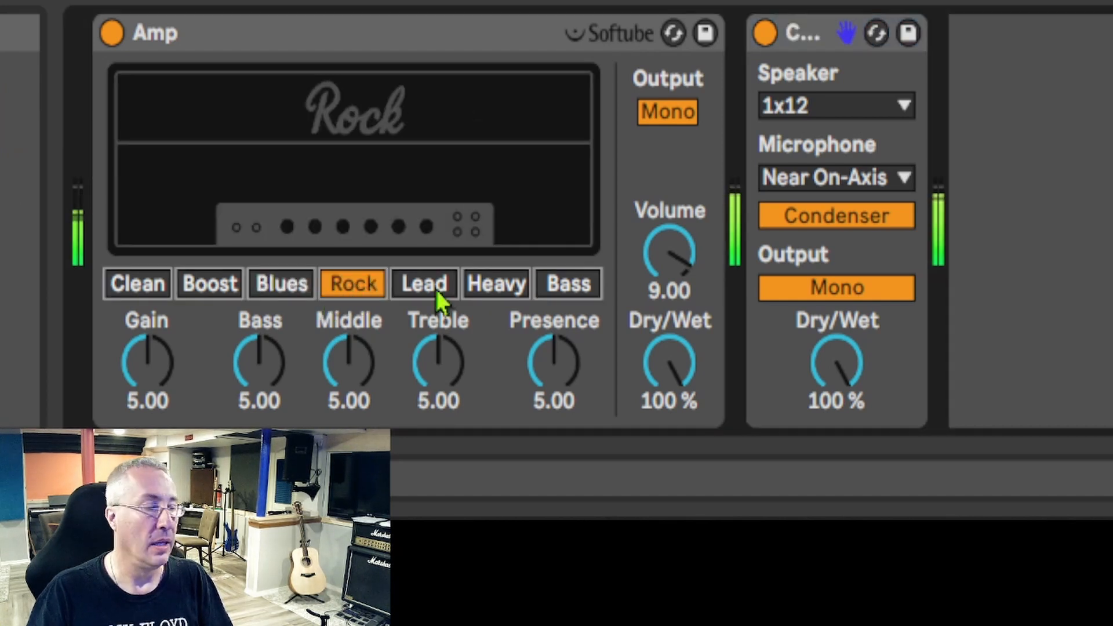
left_click(851, 104)
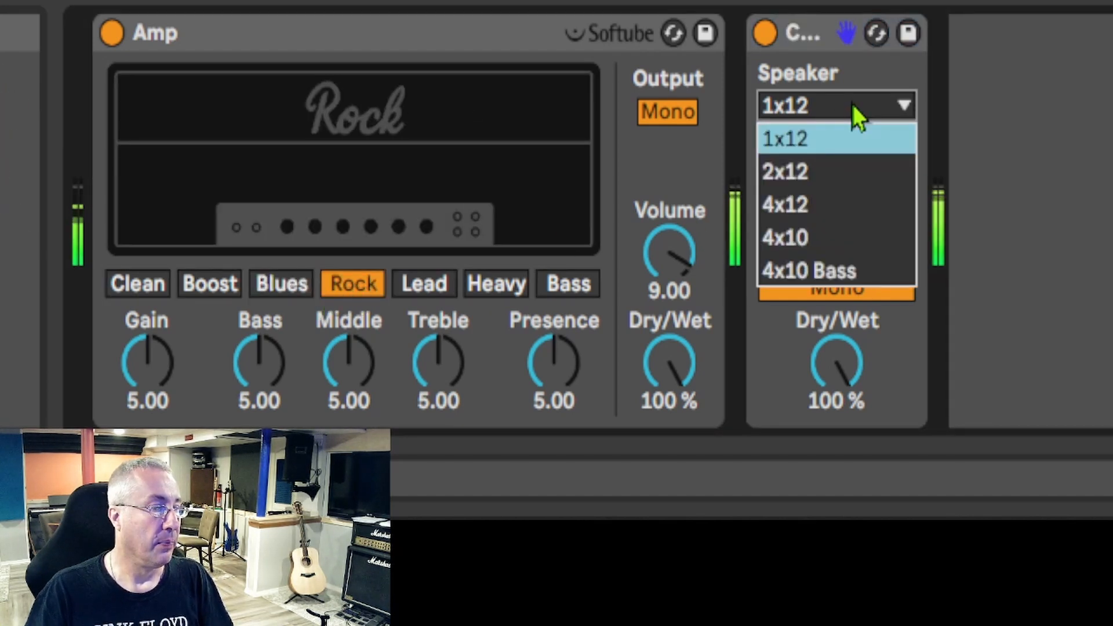
left_click(815, 204)
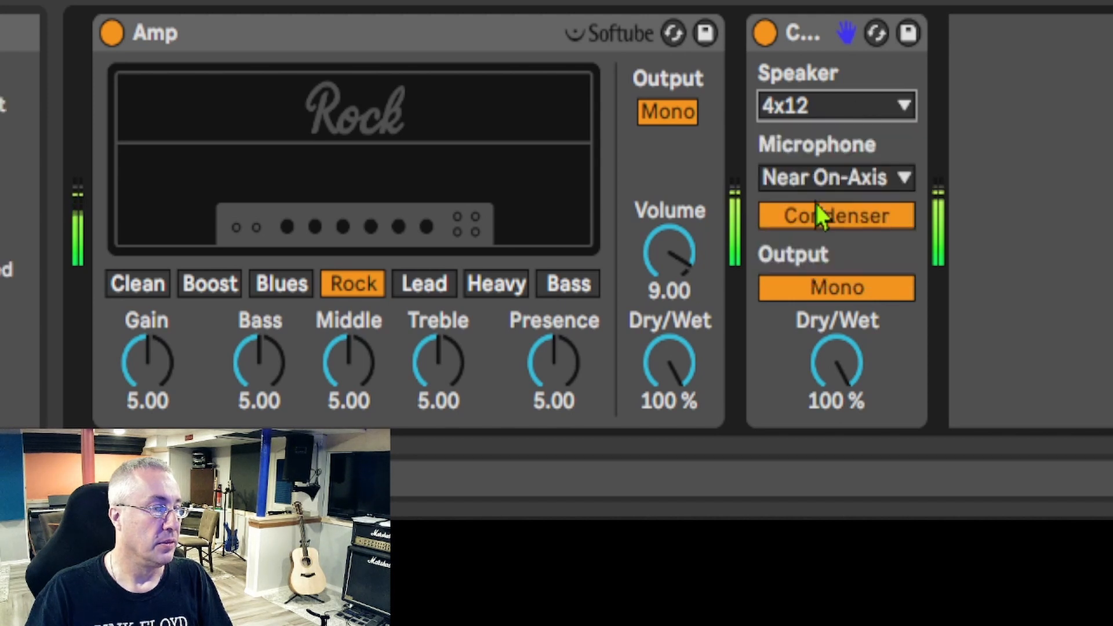
- Adjust the Amp's Gain, Bass and Presence for the Rock model
left_click_drag(168, 355, 229, 353)
left_click_drag(259, 365, 259, 382)
mouse_move(532, 387)
left_mouse_down()
mouse_move(532, 417)
mouse_move(529, 390)
left_mouse_up()
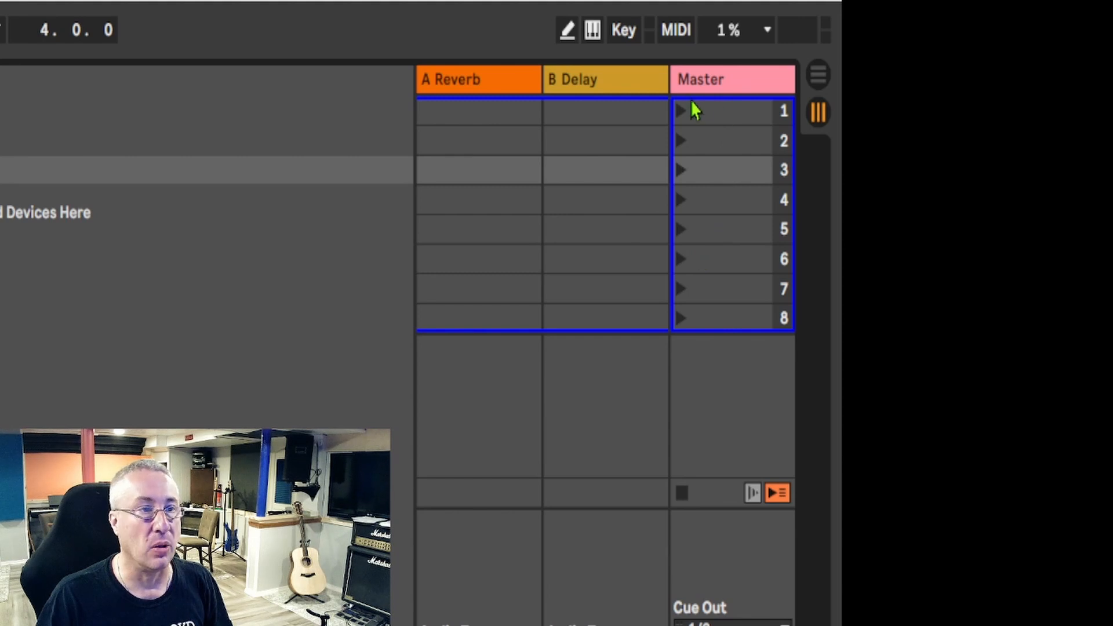
- Select scenes 1, 2 and 3 on the Master track in turn, and return to scene 1
left_click(707, 116)
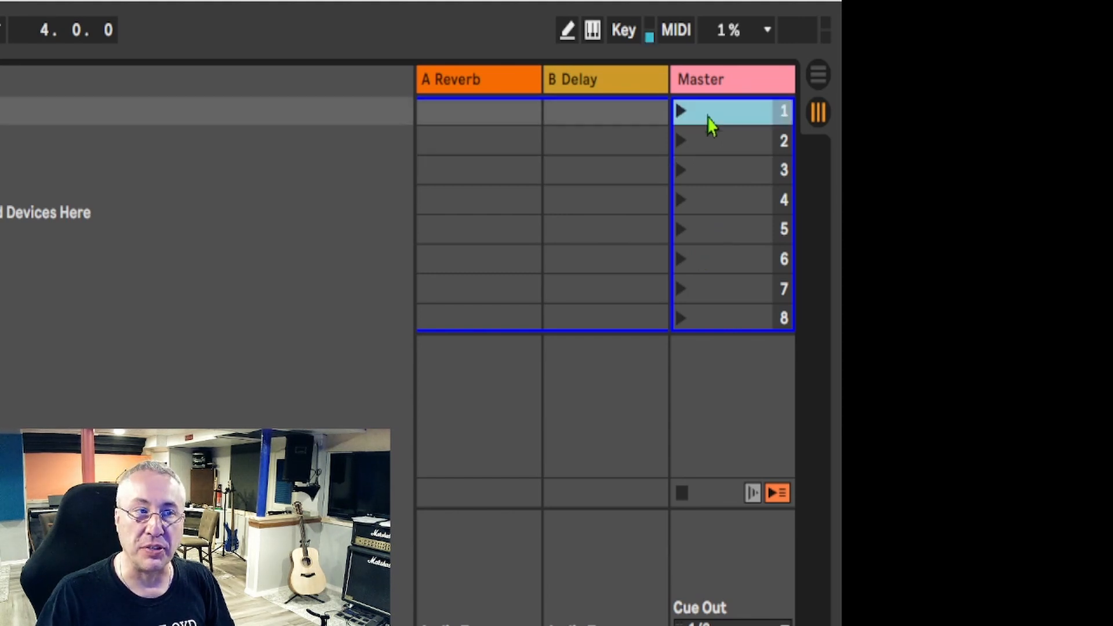
left_click(711, 145)
left_click(715, 172)
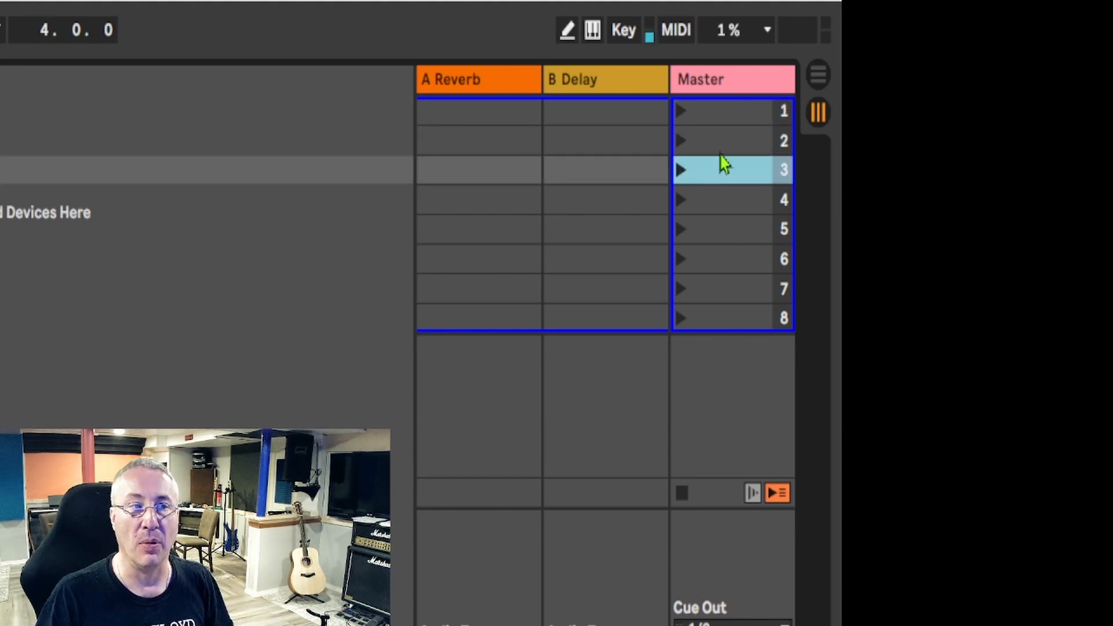
left_click(717, 119)
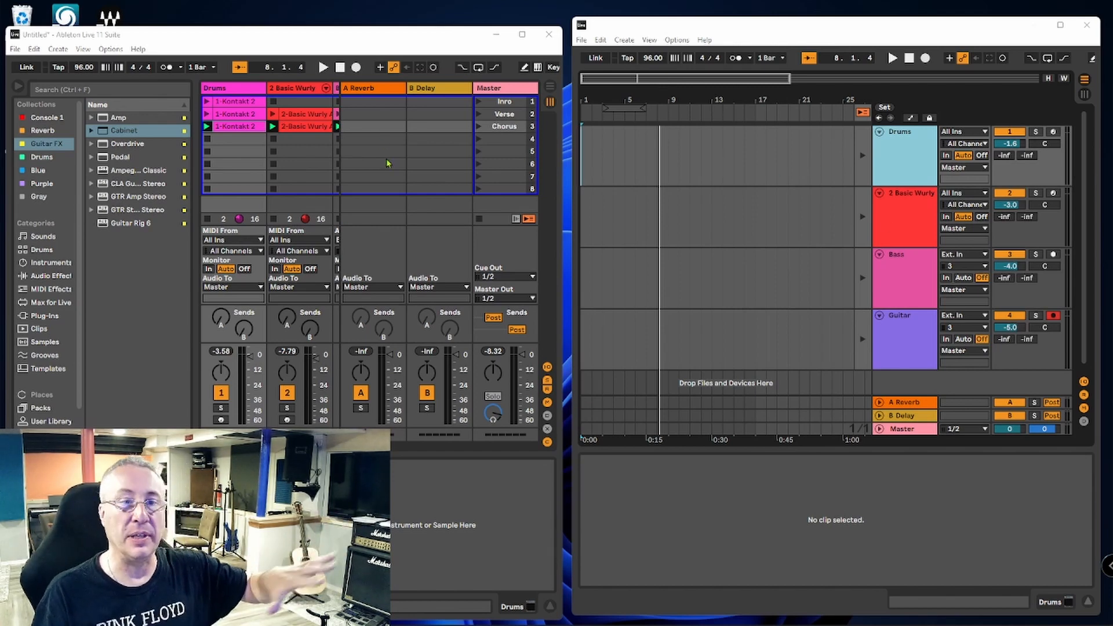
- Review the Inro, Verse and Chorus scenes by selecting each on the Master track
left_click(500, 103)
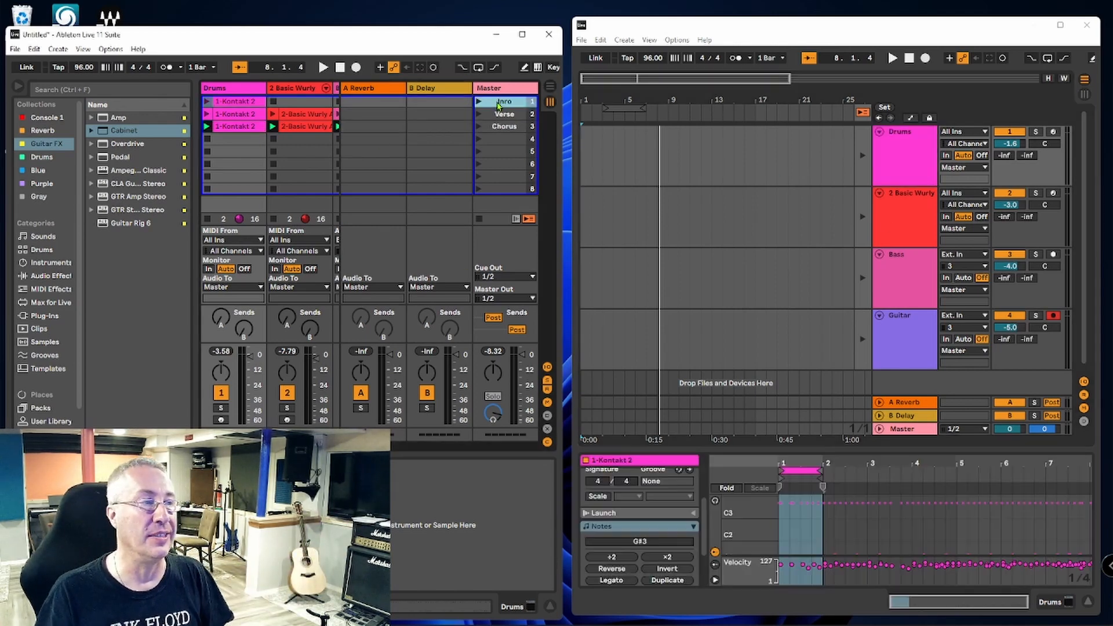
left_click(498, 115)
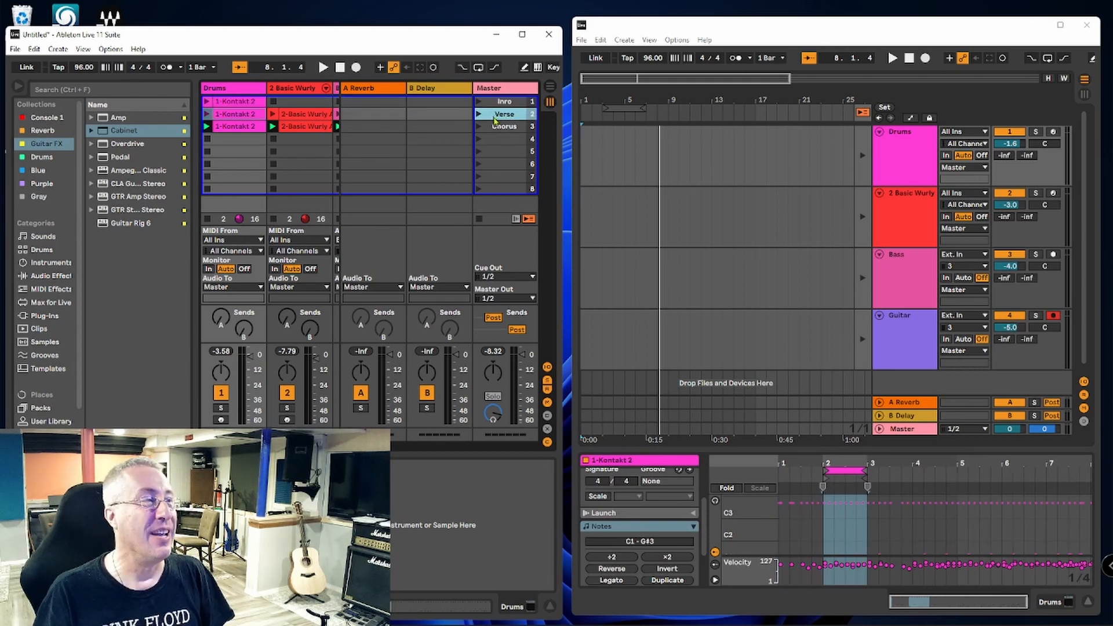
left_click(495, 127)
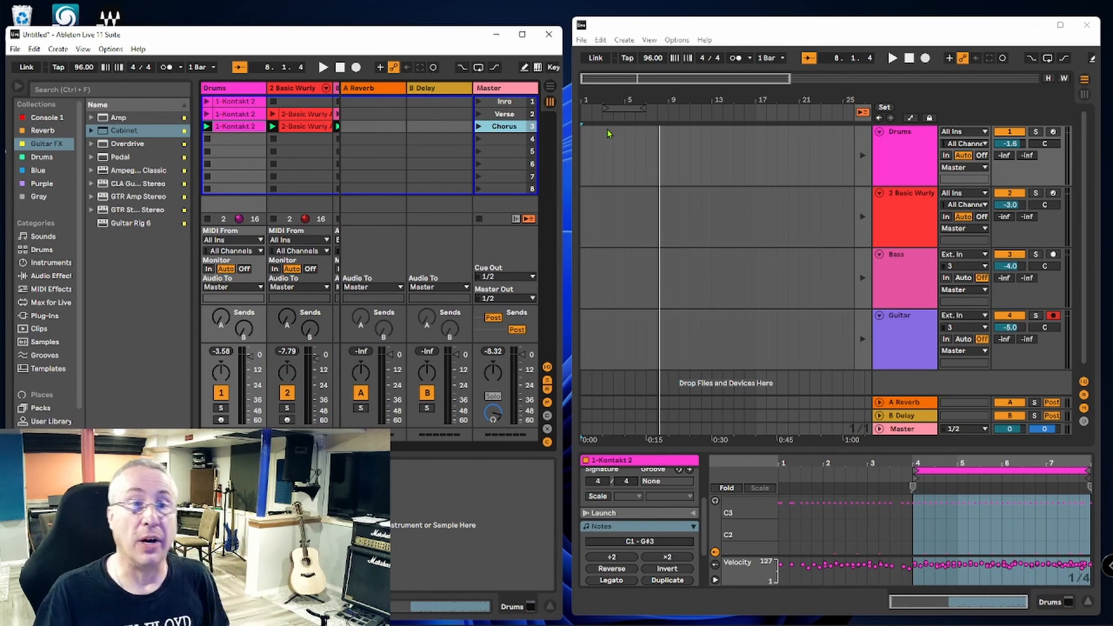
- Copy the Inro scene from the Session View into the arrangement at bar 5, starting on the Drums track
left_click(496, 103)
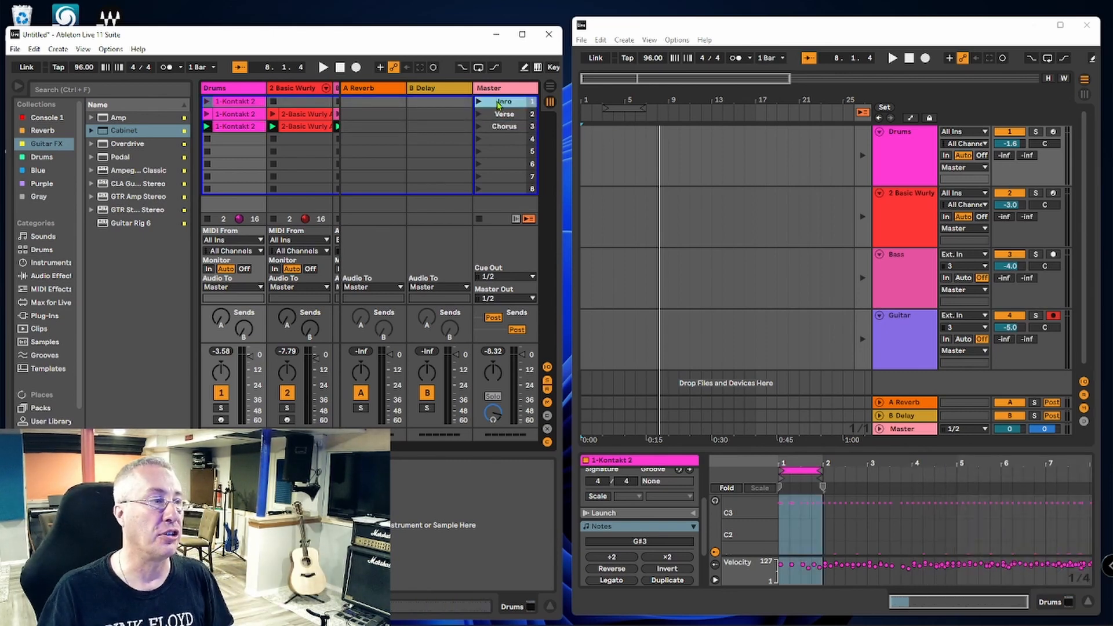
left_click(626, 133)
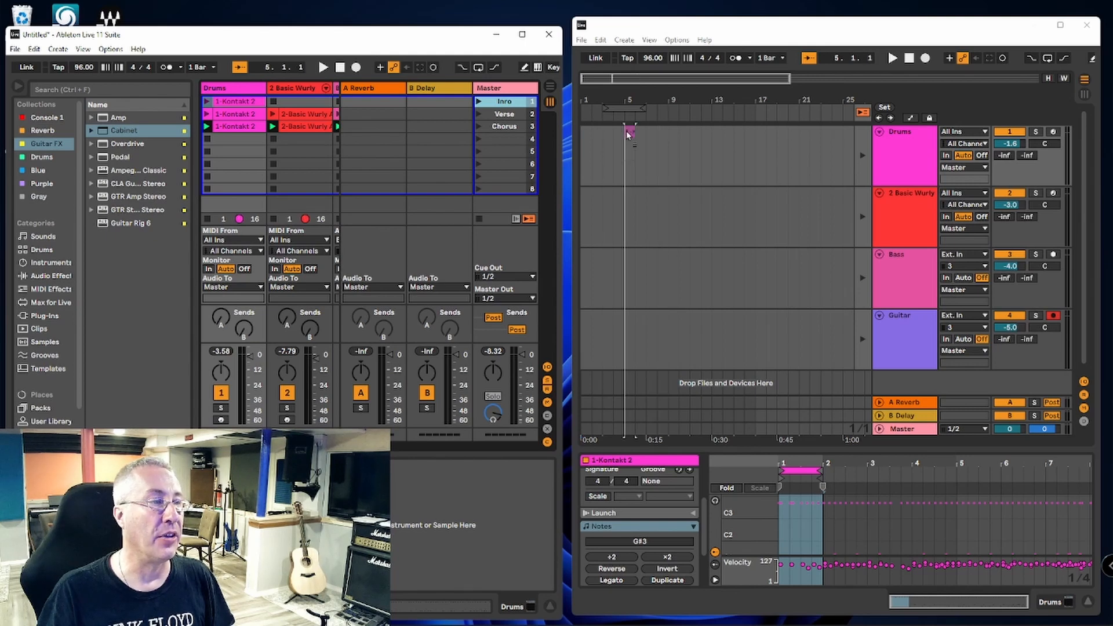
left_click(629, 134)
- Copy the Verse scene into the arrangement at bar 6 and the Chorus scene directly after it at bar 14
left_click(499, 116)
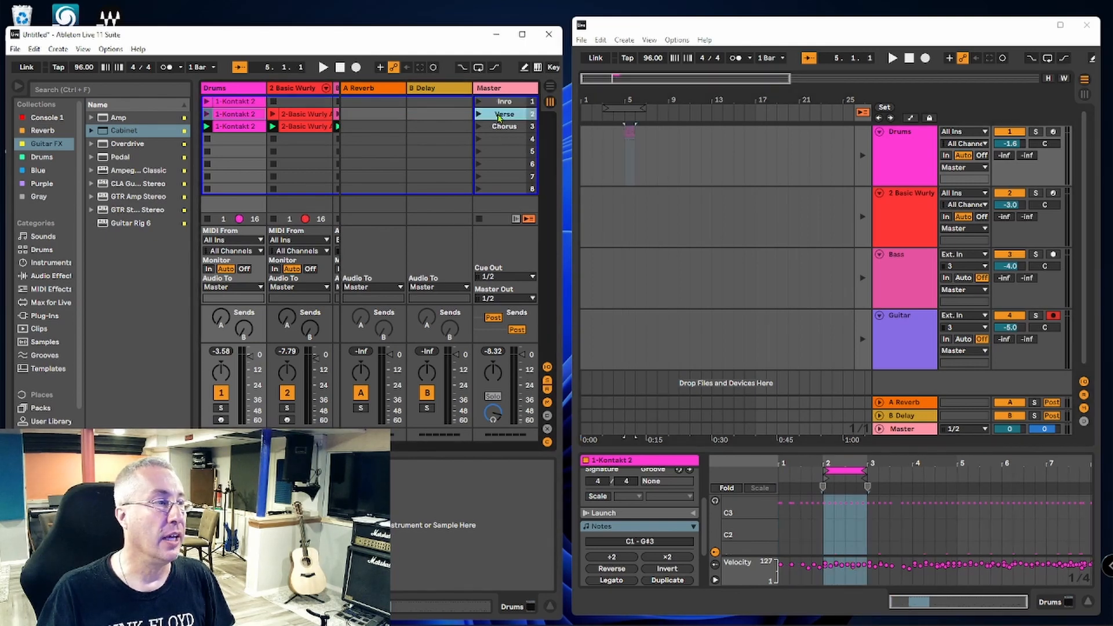
left_click_drag(497, 118, 639, 153)
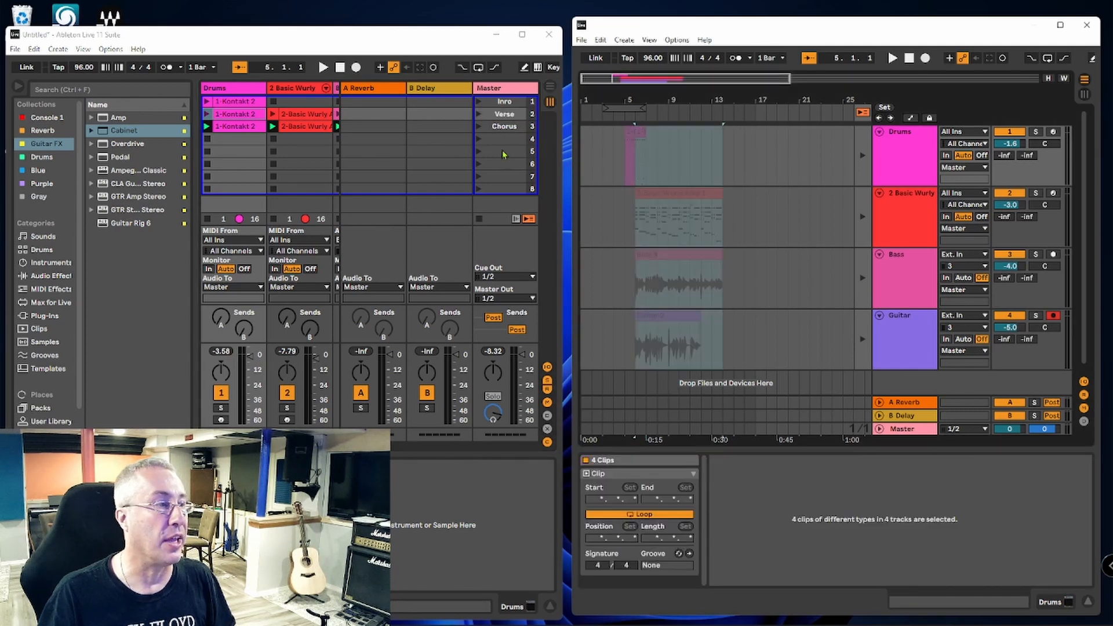
left_click_drag(504, 127, 725, 161)
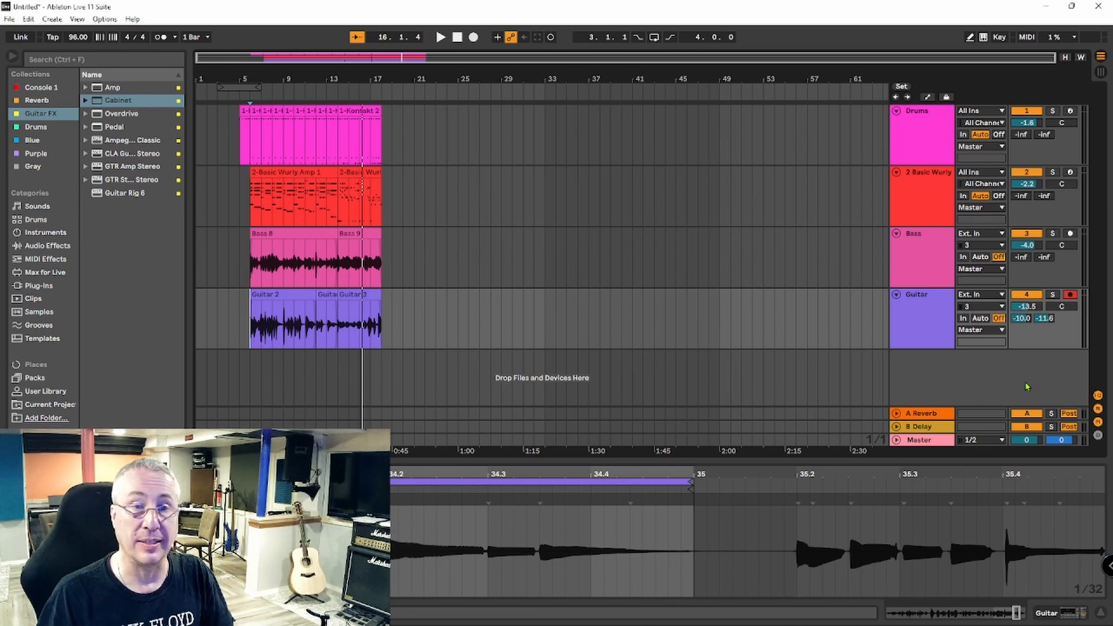
key("Tab")
key("Tab")
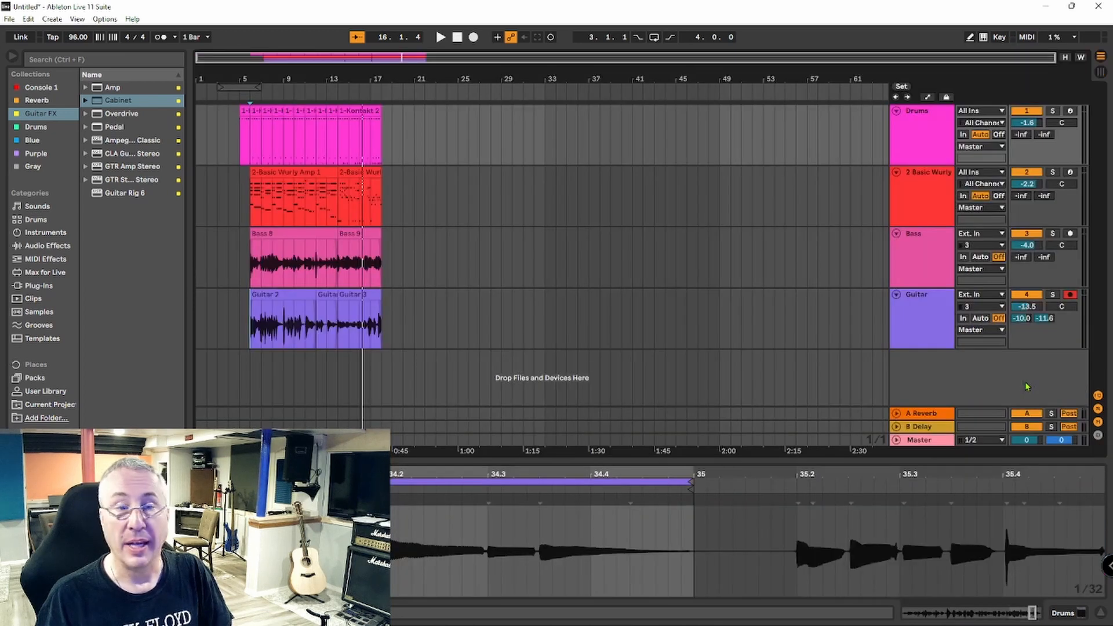
key("Tab")
key("Tab")
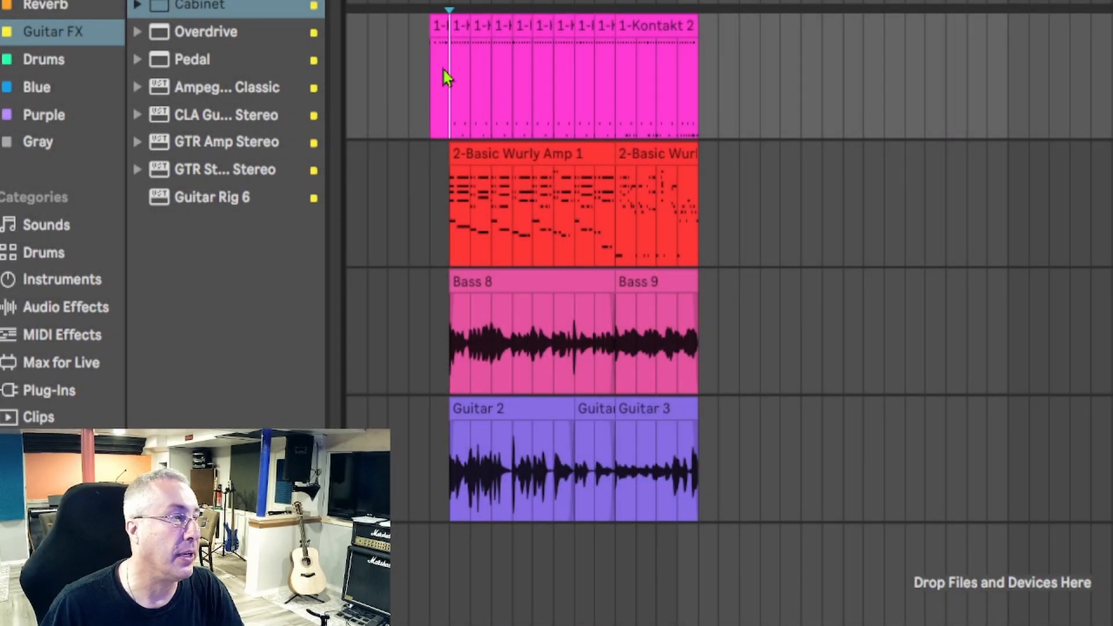
- Duplicate the Verse and Chorus sections across all four tracks four times in a row, extending the arrangement to bar 66
left_click(442, 76)
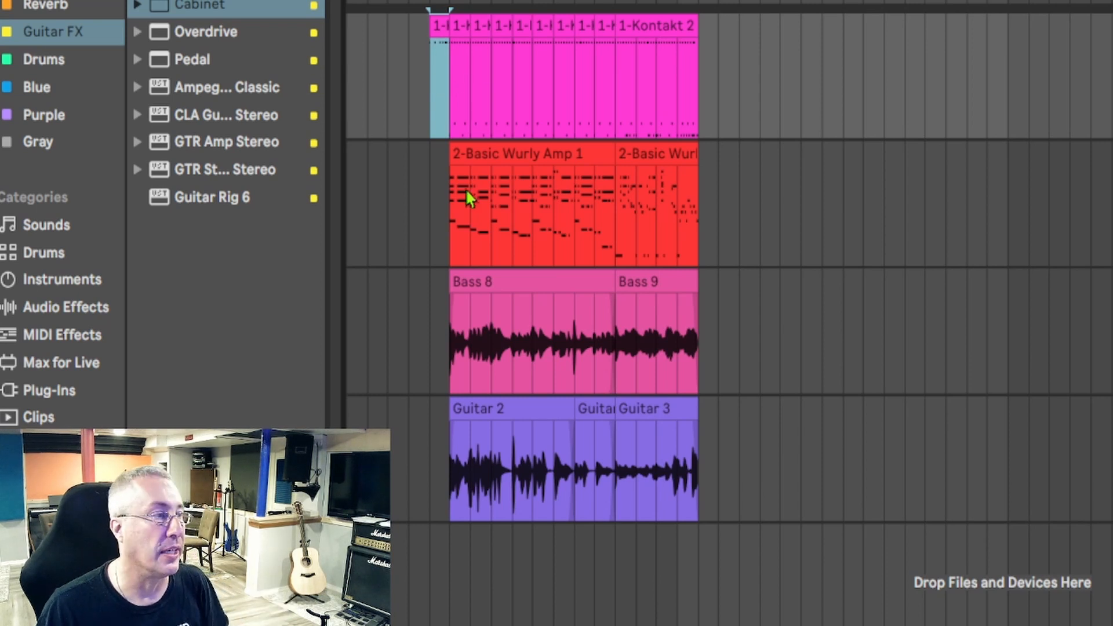
left_click_drag(613, 235, 458, 228)
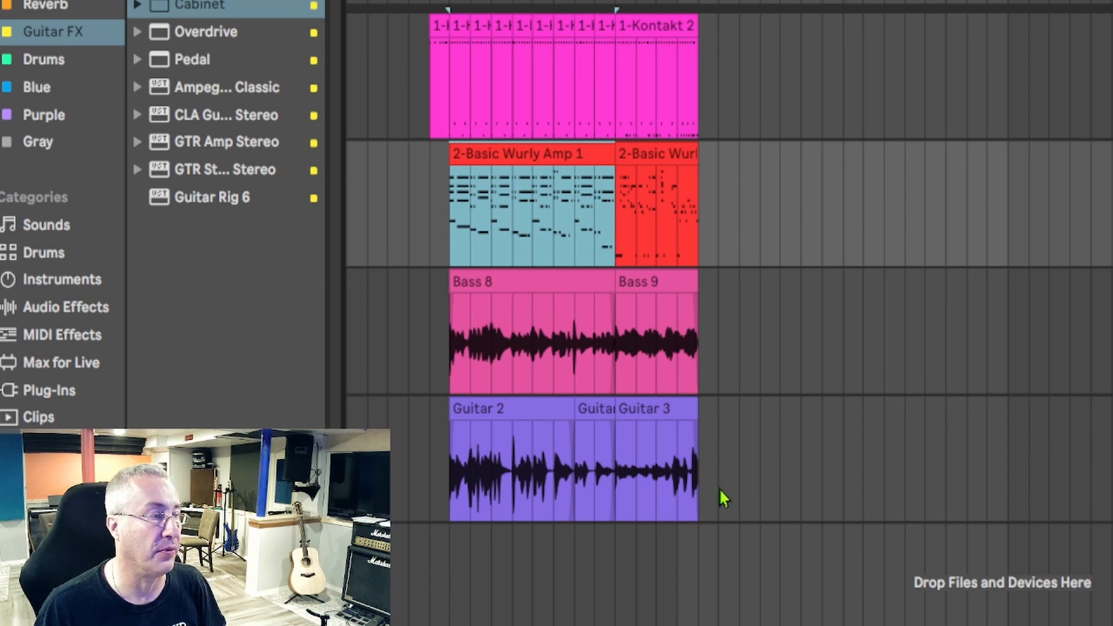
left_click(698, 518)
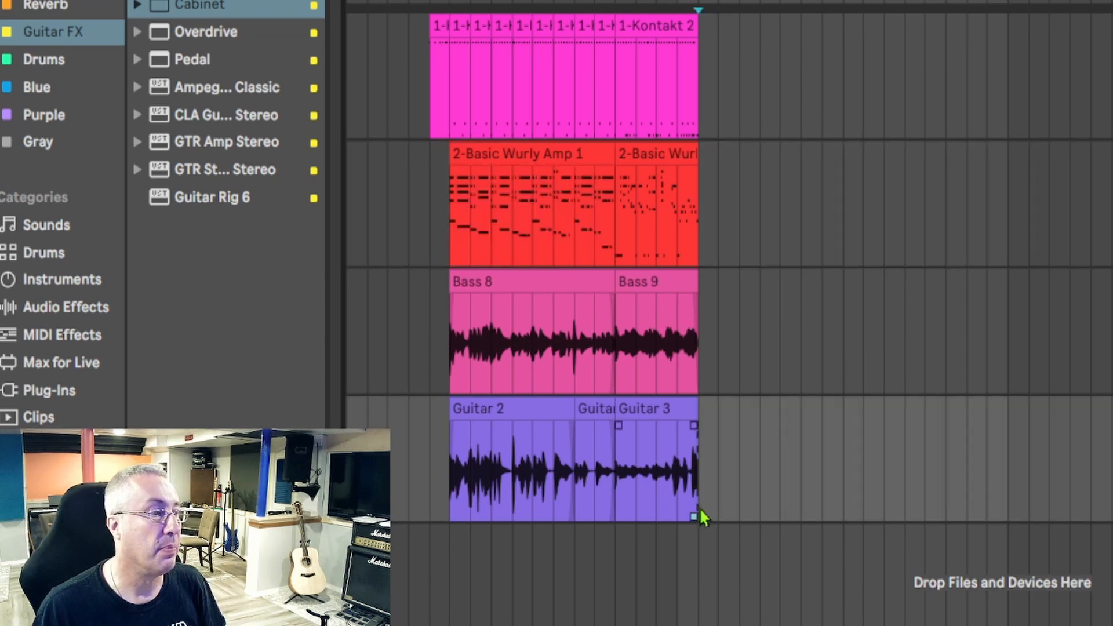
left_click_drag(697, 518, 454, 102)
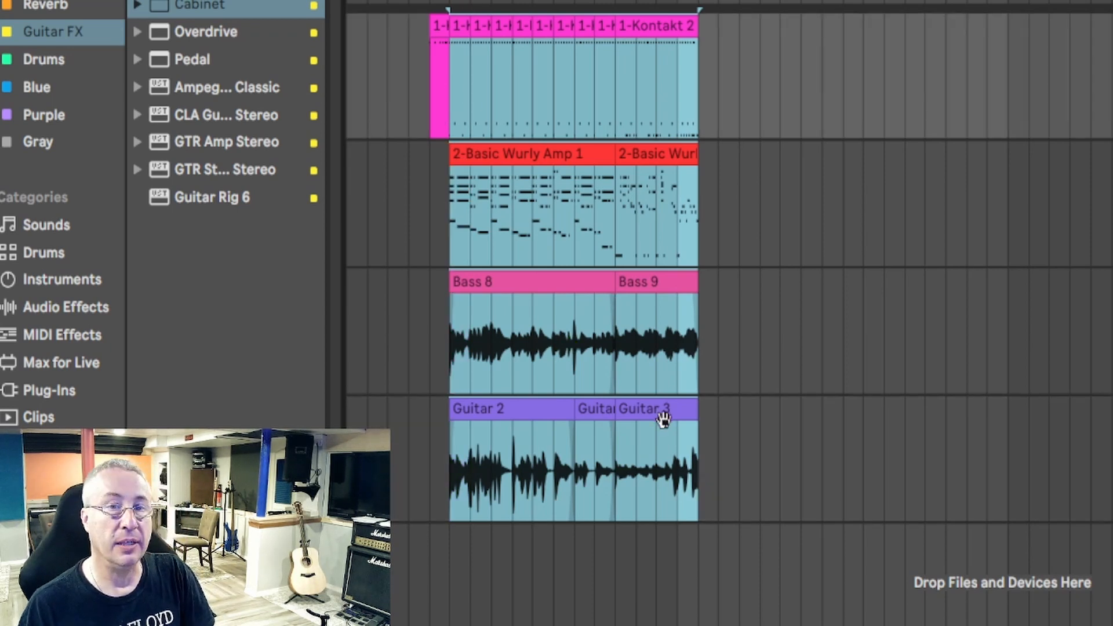
key("ctrl+d")
key("ctrl+d")
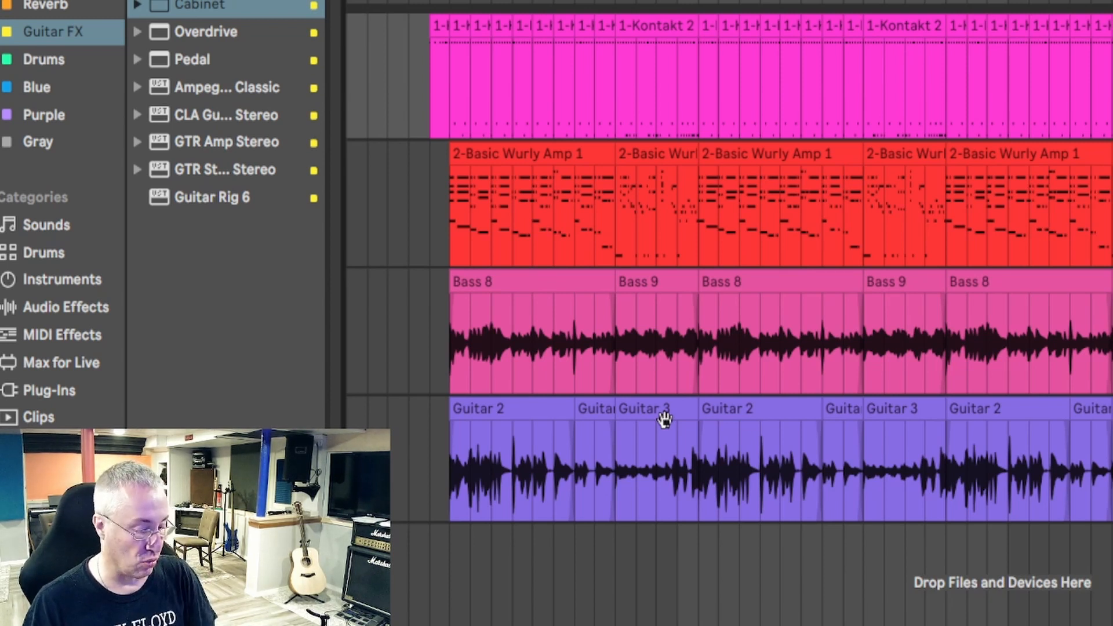
- Insert a new audio track below the Guitar track and rename it Vocal
scroll(664, 418, "right", 5)
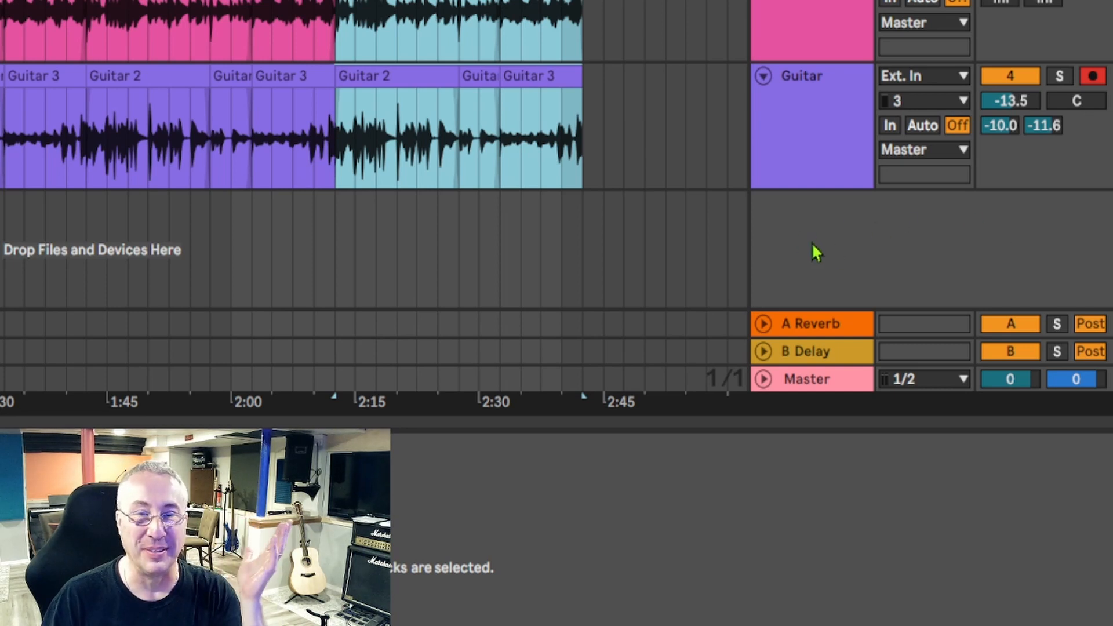
right_click(797, 236)
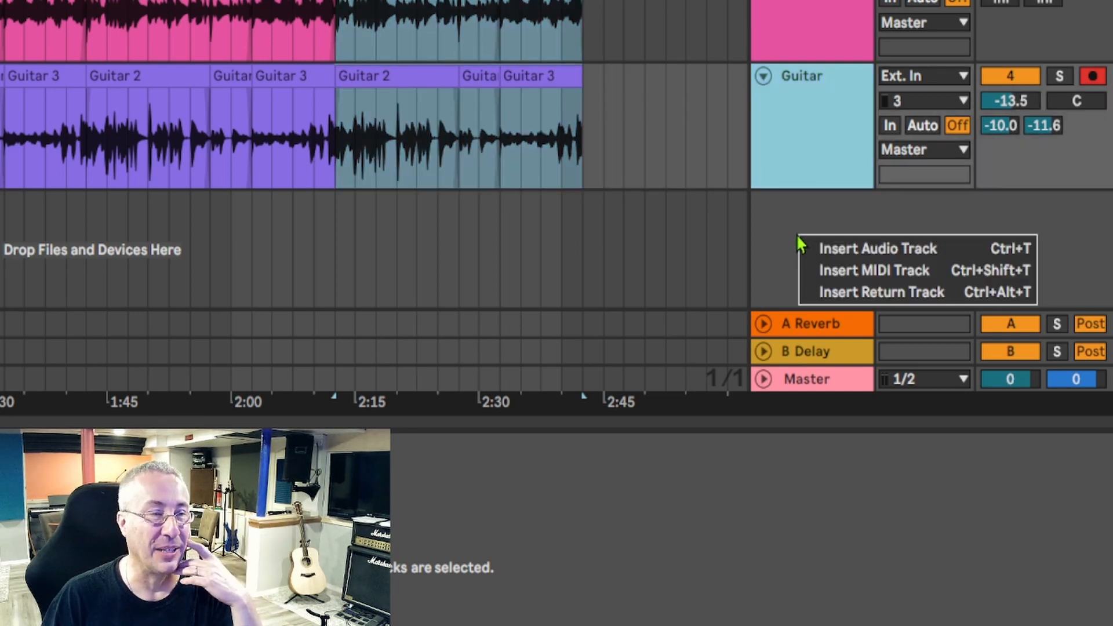
left_click(834, 249)
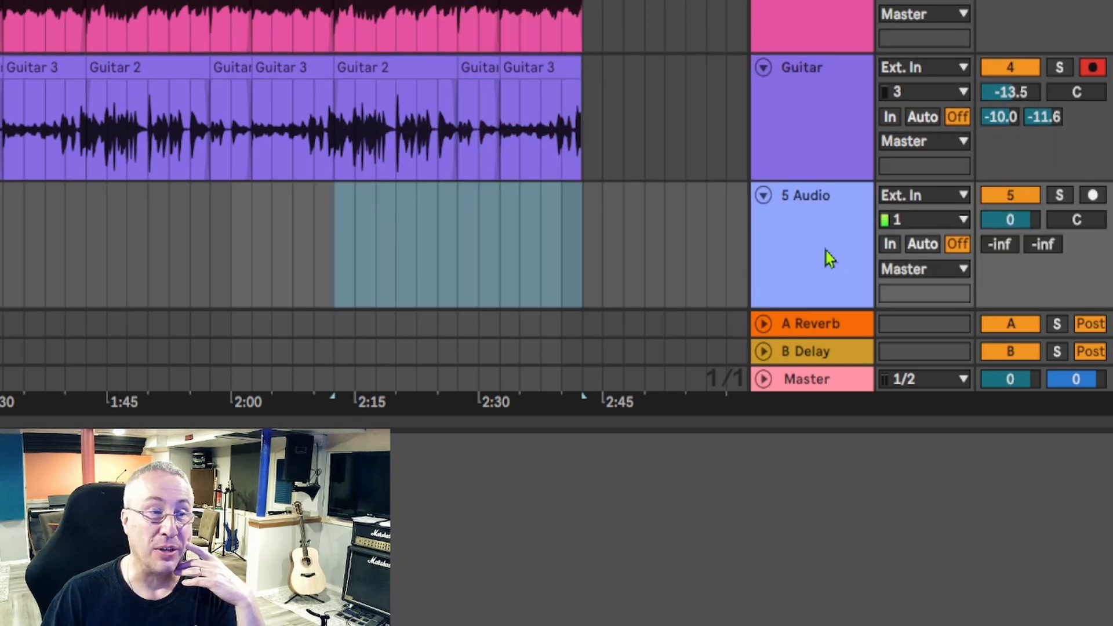
right_click(810, 258)
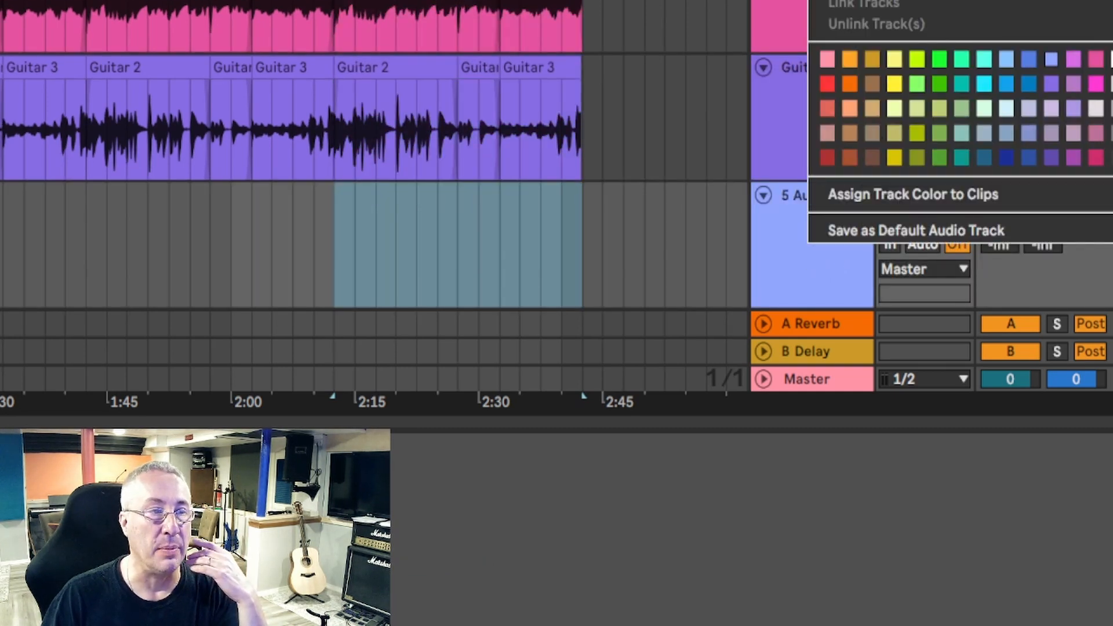
key("ctrl+r")
type("V")
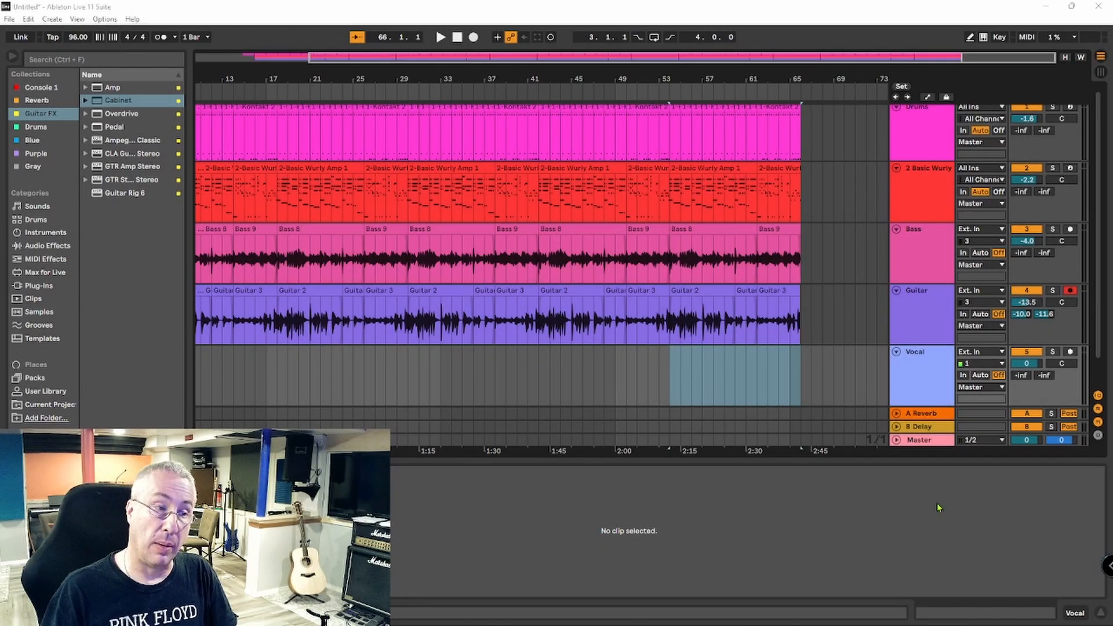
- Play the arrangement from bar 5 and lower the Guitar track's volume to -15.5 dB
key("Tab")
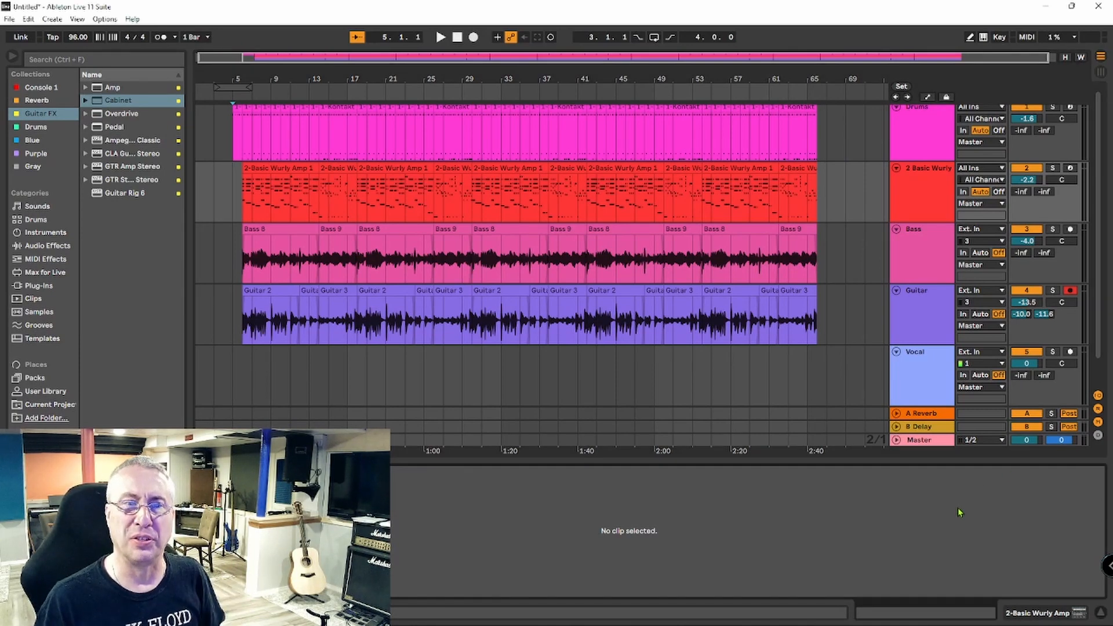
key("space")
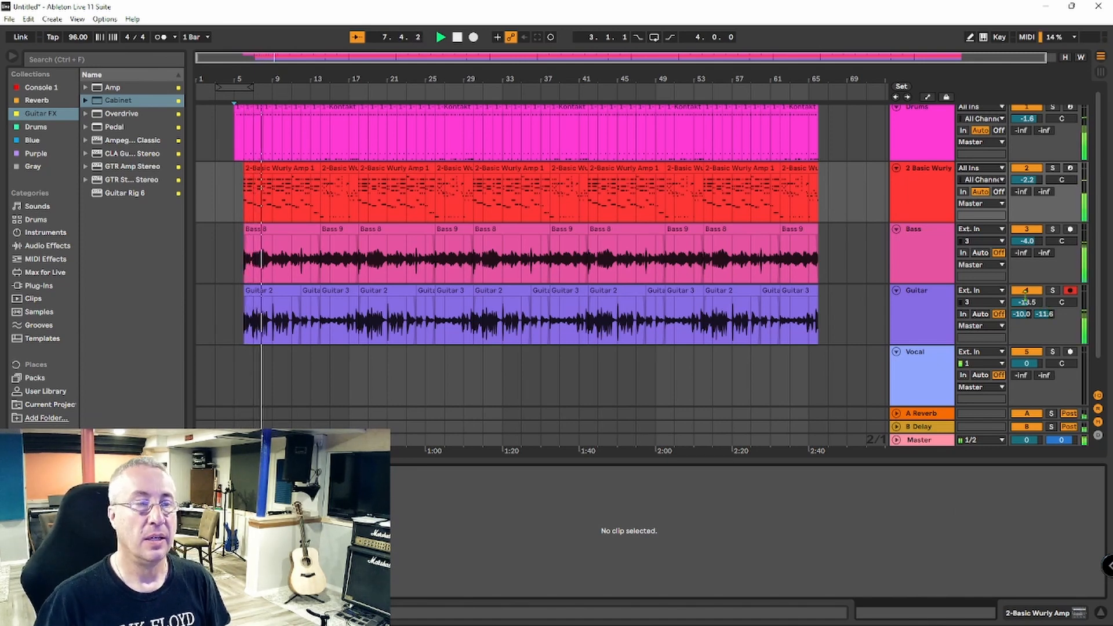
left_click_drag(1030, 305, 1030, 314)
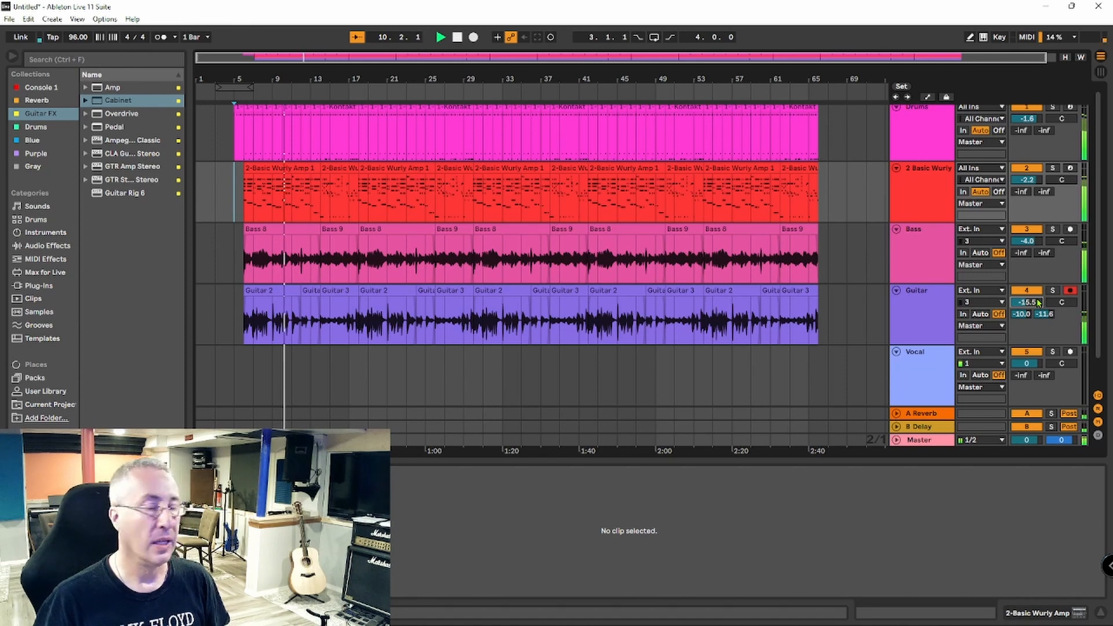